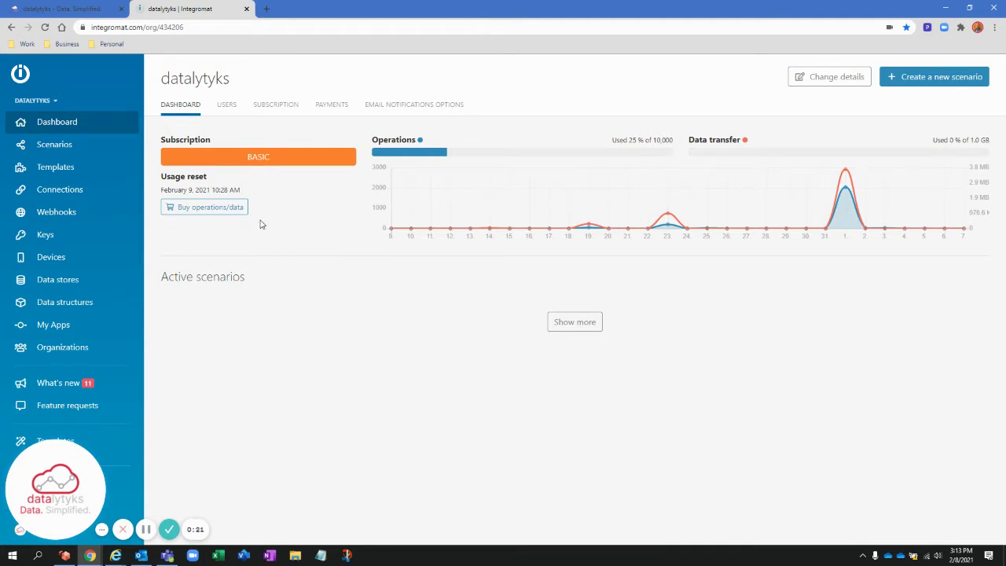
# - Switch to the Plutio workspace tab showing the 'Integromat Forms - Response Create' connection
pyautogui.click(69, 8)
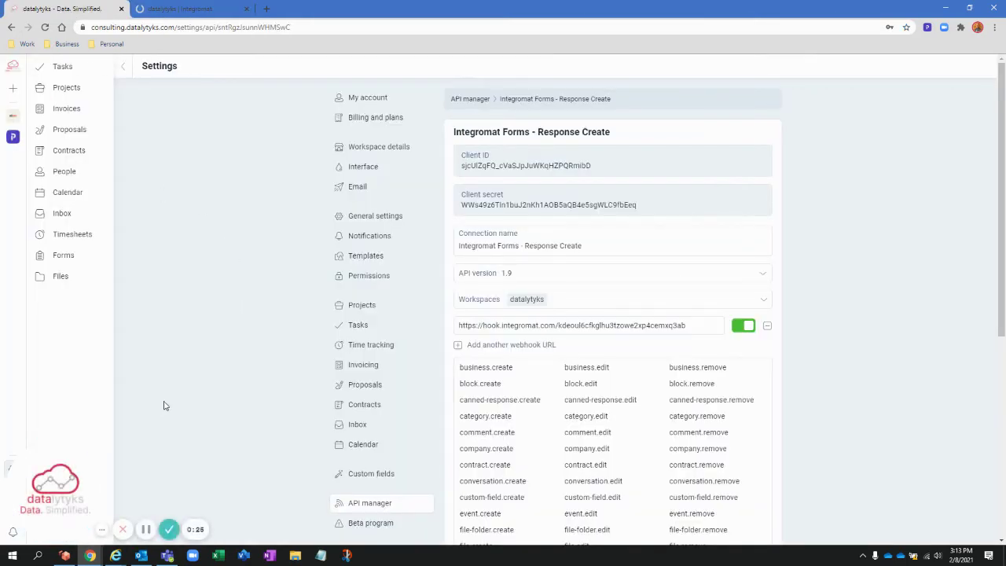
# - Return to Plutio's API manager list, showing Integromat - Filed API, Zapier General and others
pyautogui.scroll(-2, 289, 453)
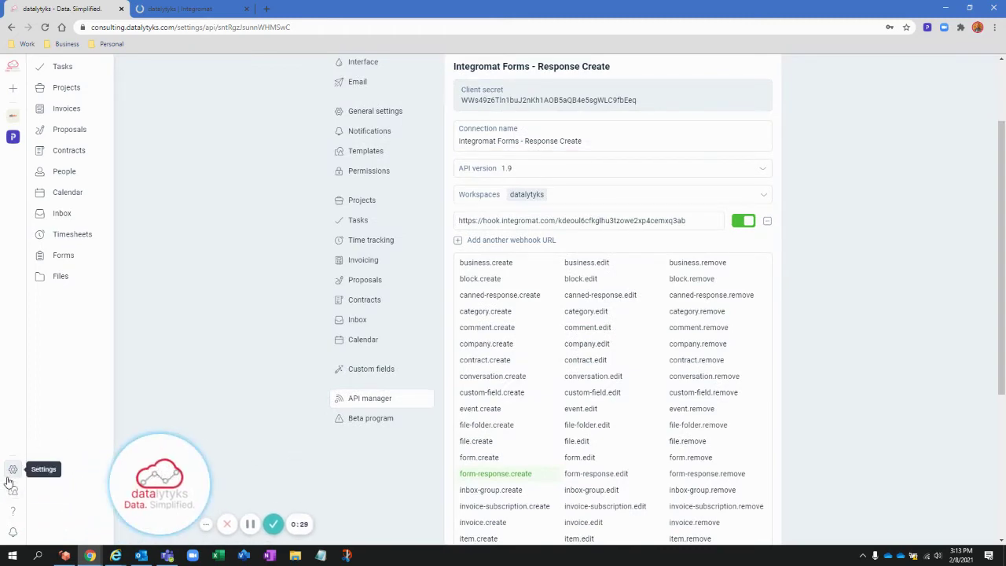
pyautogui.scroll(1, 234, 359)
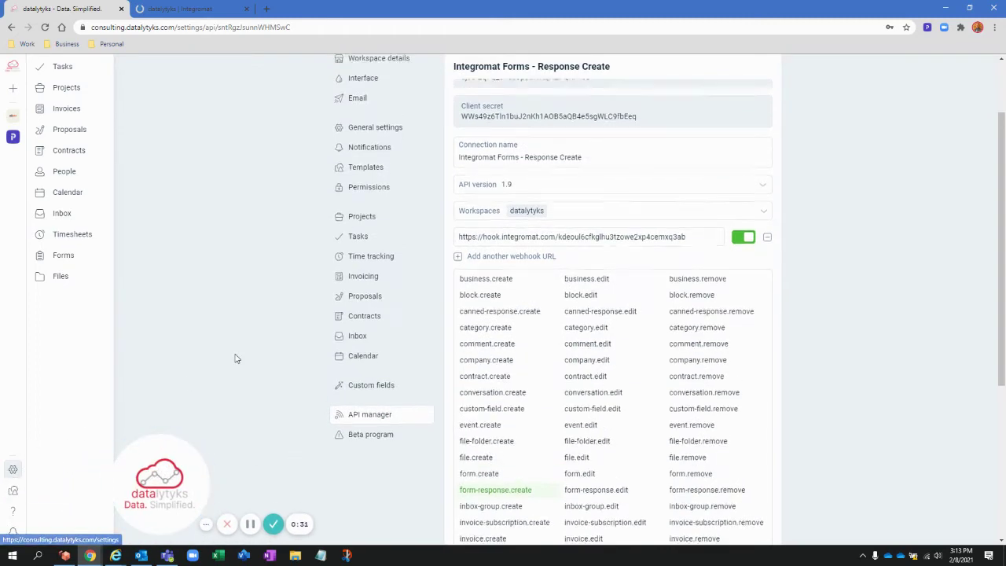
pyautogui.scroll(1, 284, 238)
pyautogui.scroll(-2, 357, 197)
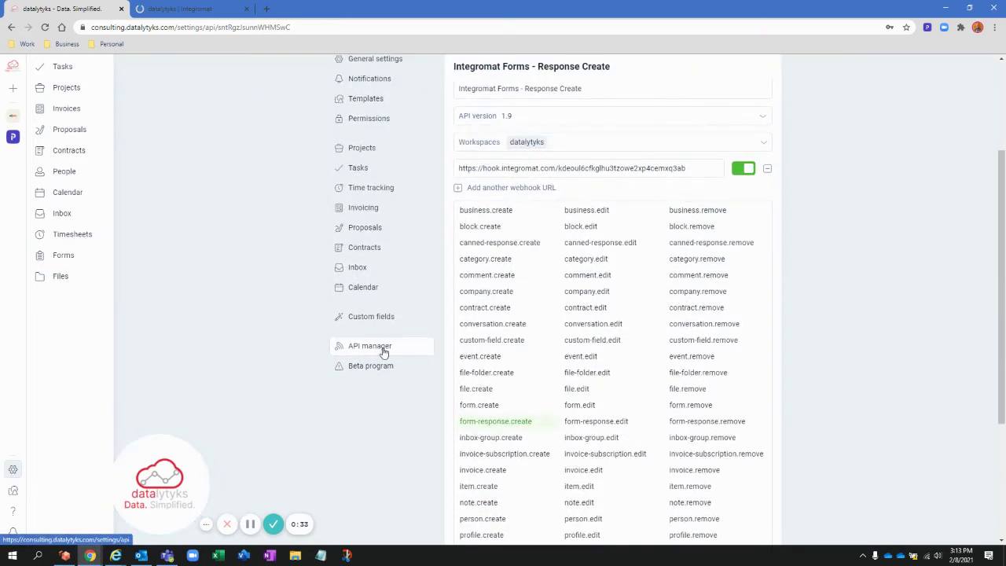
pyautogui.click(378, 351)
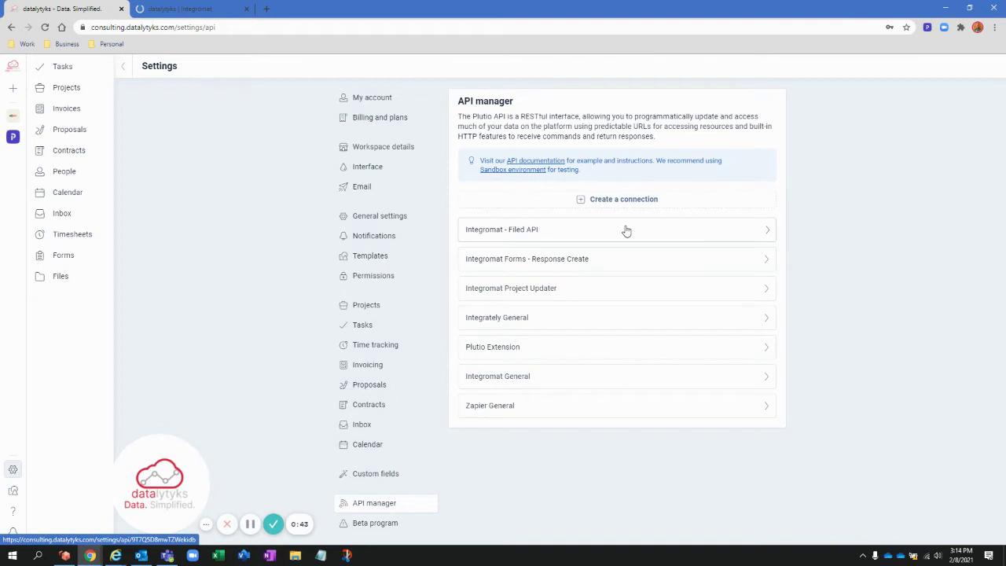
# - Start a new API connection with a placeholder name 'Test'
pyautogui.click(621, 199)
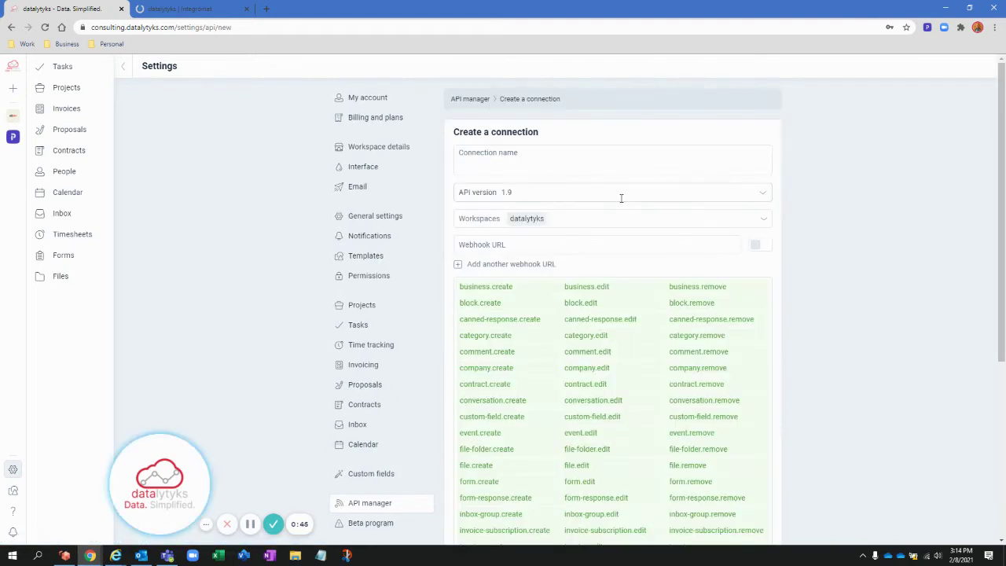
pyautogui.scroll(-1, 621, 197)
pyautogui.click(596, 117)
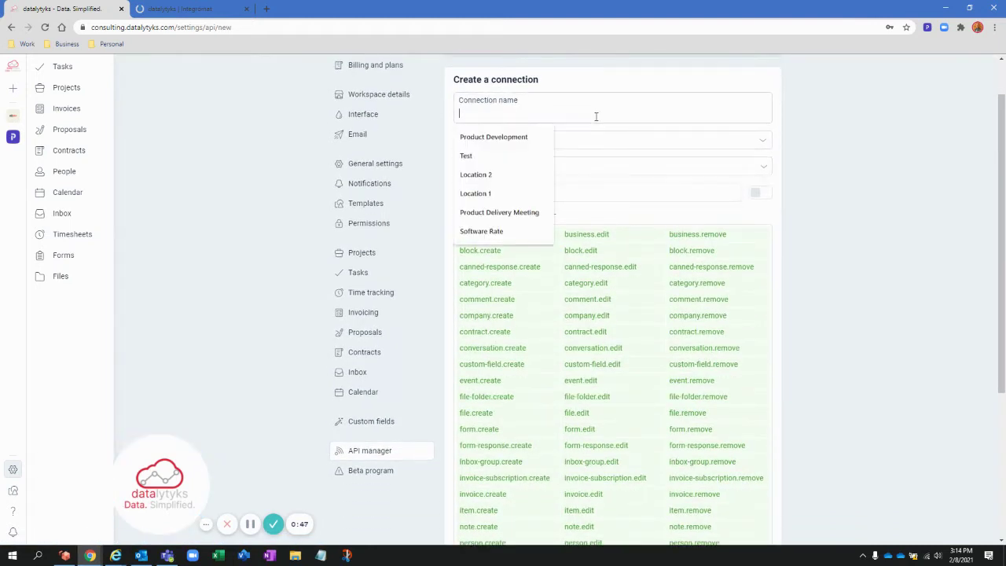
pyautogui.write('Test')
pyautogui.press('Tab')
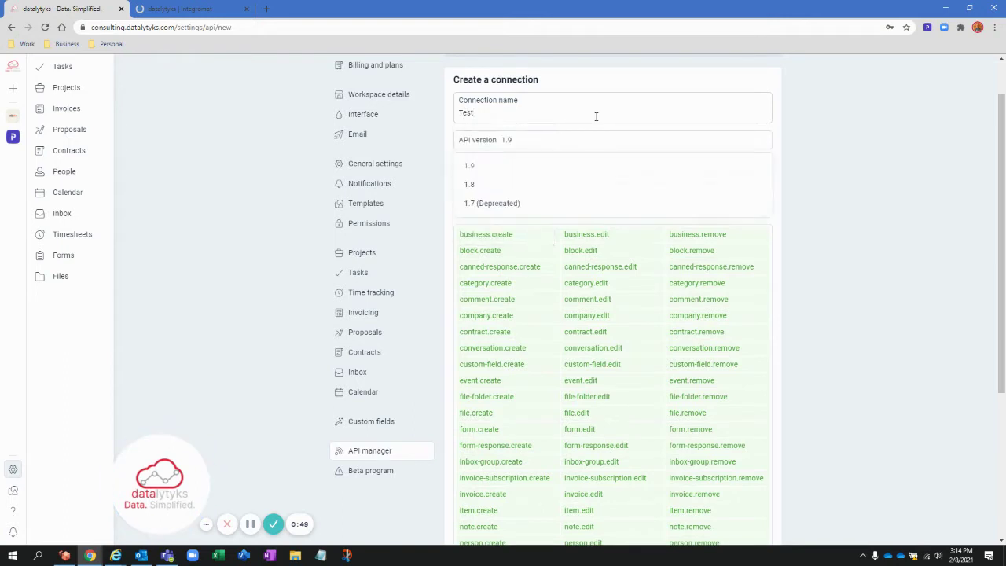
# - Rename the new connection to 'Integromat - Form Handler' and review the rest of the form
pyautogui.moveTo(544, 112); pyautogui.dragTo(437, 116)
pyautogui.press('BackSpace')
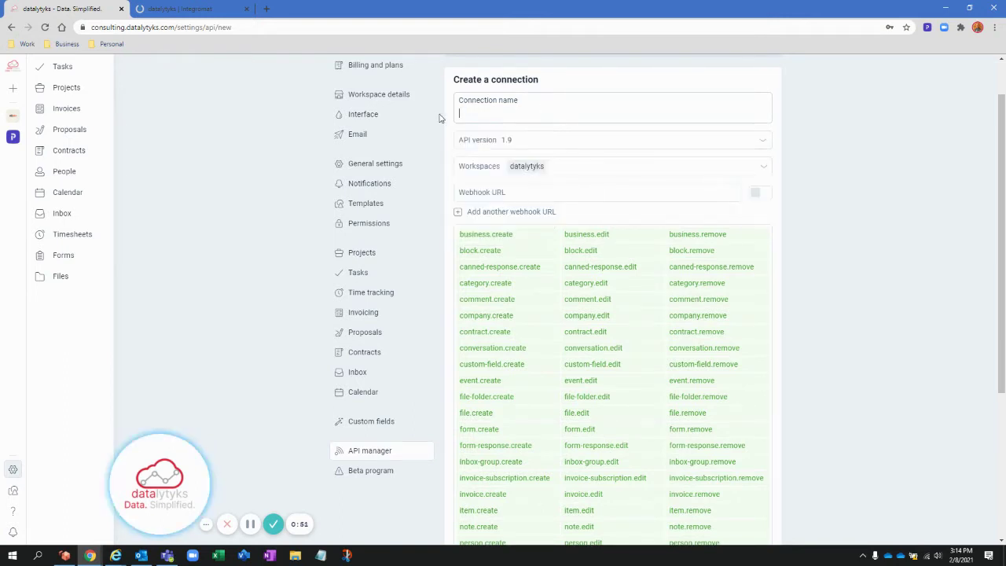
pyautogui.write('Integroma')
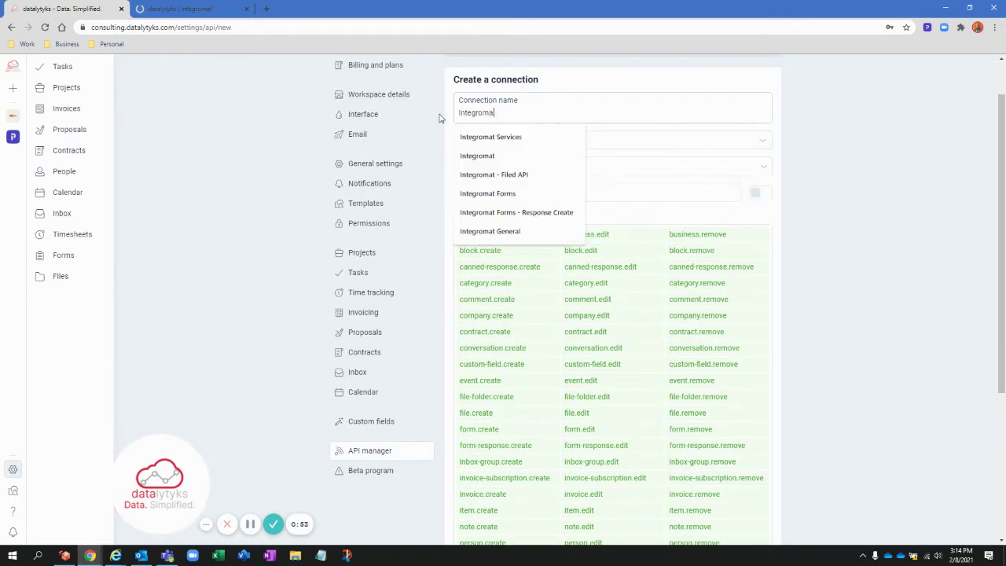
pyautogui.write('t - Fo')
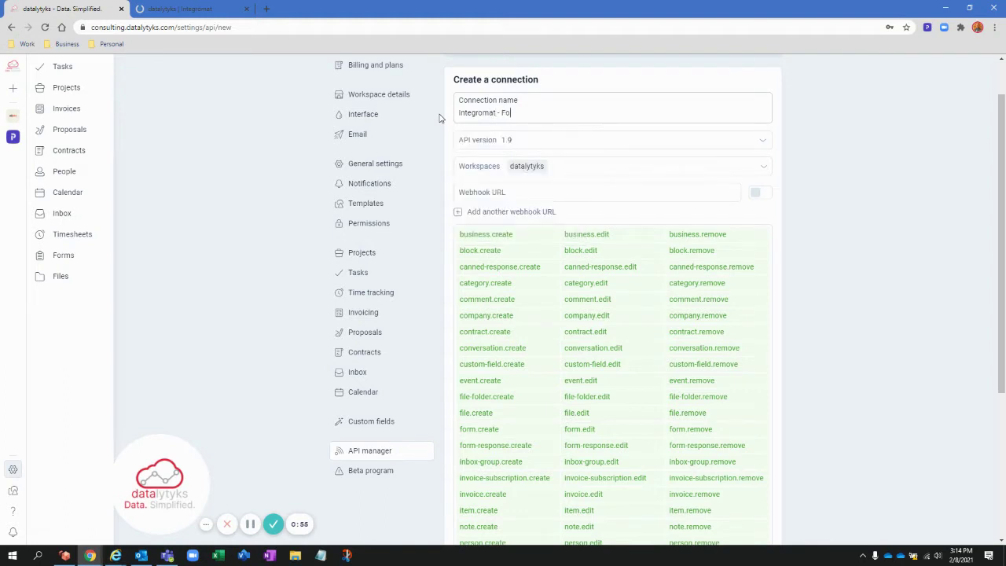
pyautogui.write('rm Handler')
pyautogui.scroll(-1, 596, 181)
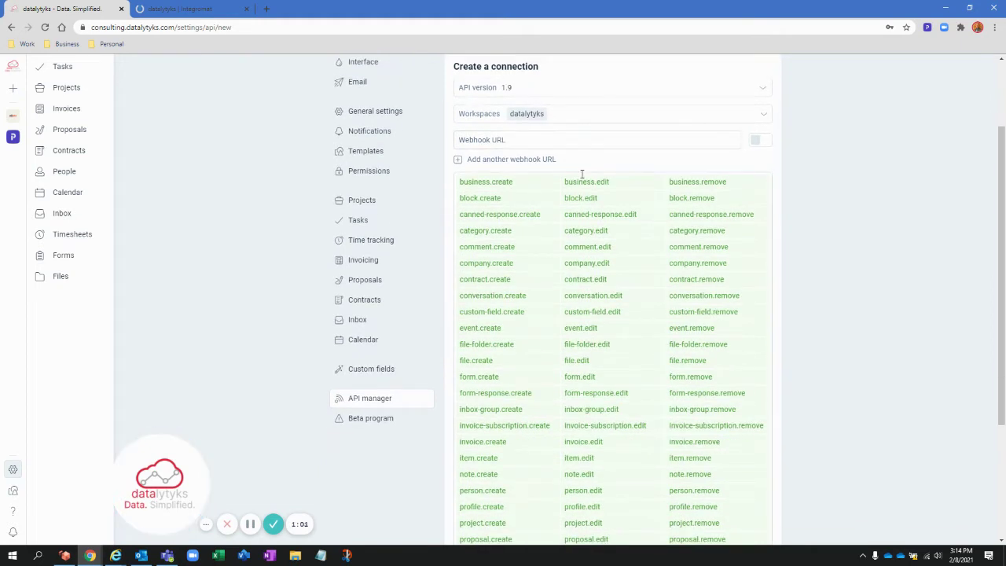
pyautogui.scroll(-1, 581, 171)
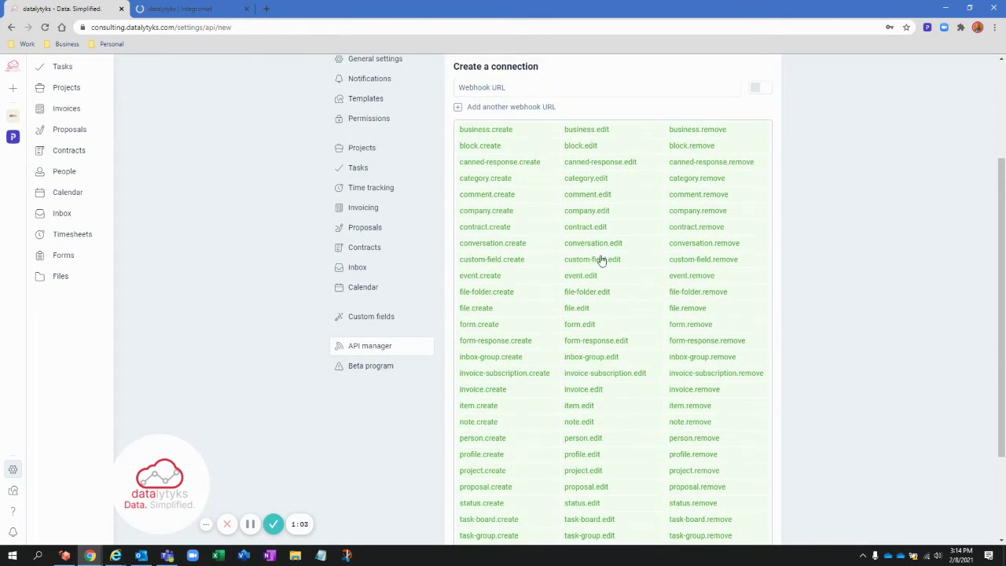
pyautogui.scroll(-1, 601, 260)
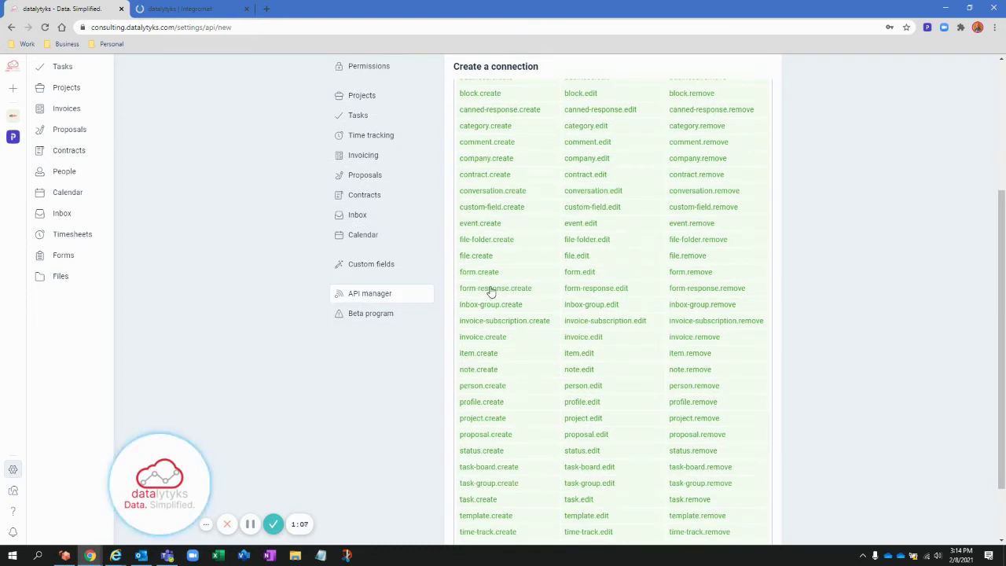
pyautogui.scroll(1, 490, 291)
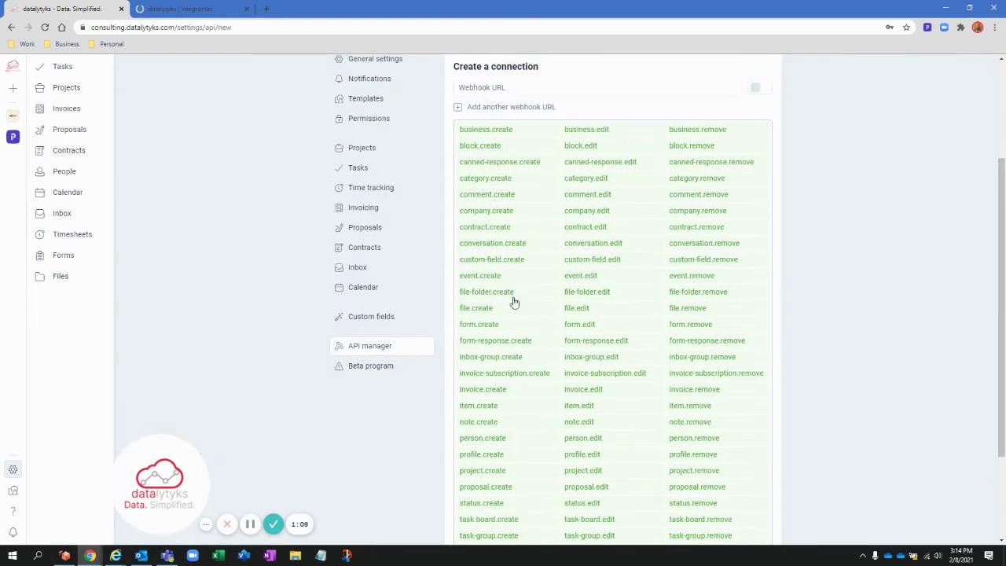
pyautogui.scroll(1, 532, 315)
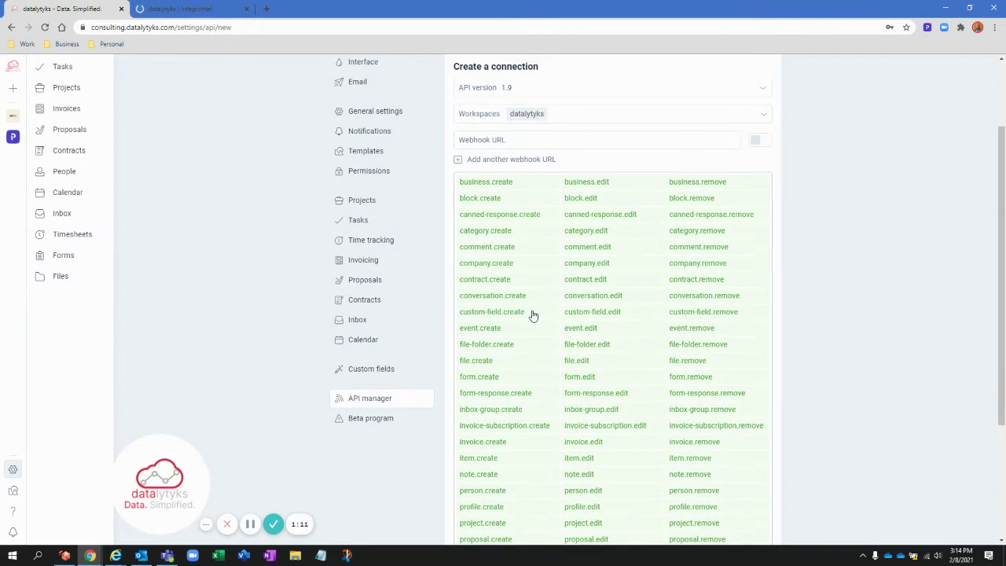
# - Deselect the business, block, canned-response, category and comment webhook events
pyautogui.click(709, 203)
pyautogui.click(605, 201)
pyautogui.click(526, 201)
pyautogui.click(523, 219)
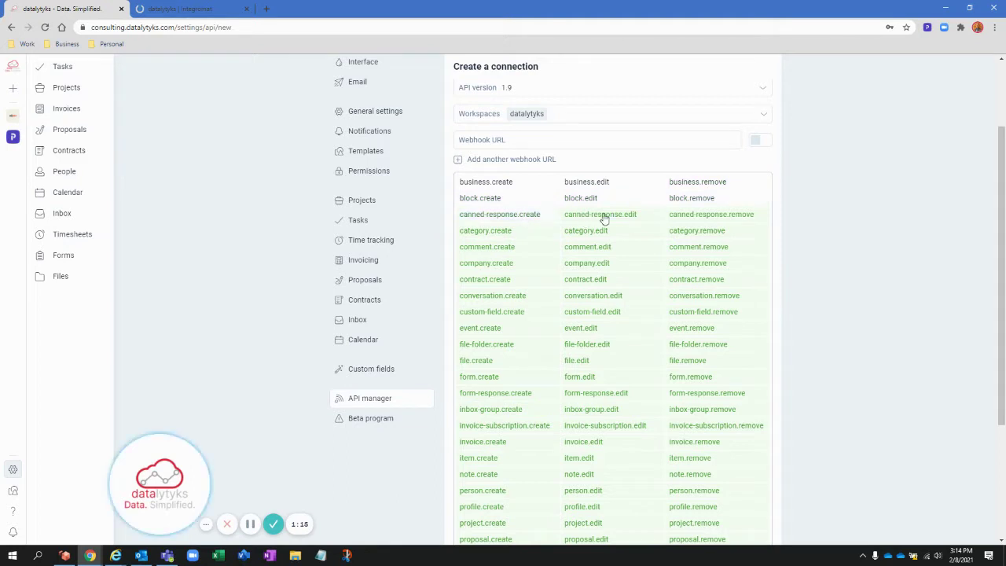
pyautogui.click(603, 217)
pyautogui.click(694, 217)
pyautogui.click(602, 236)
pyautogui.click(536, 237)
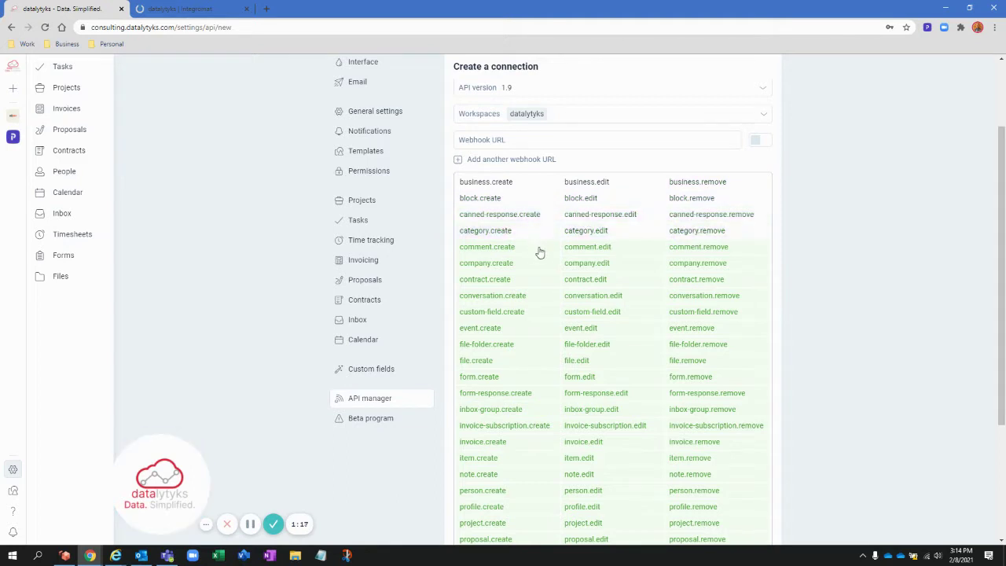
pyautogui.click(538, 251)
pyautogui.click(598, 251)
pyautogui.click(691, 251)
# - Deselect the company, contract, conversation, event and file-folder webhook events
pyautogui.click(701, 265)
pyautogui.click(615, 264)
pyautogui.click(530, 264)
pyautogui.click(525, 279)
pyautogui.click(585, 280)
pyautogui.click(680, 281)
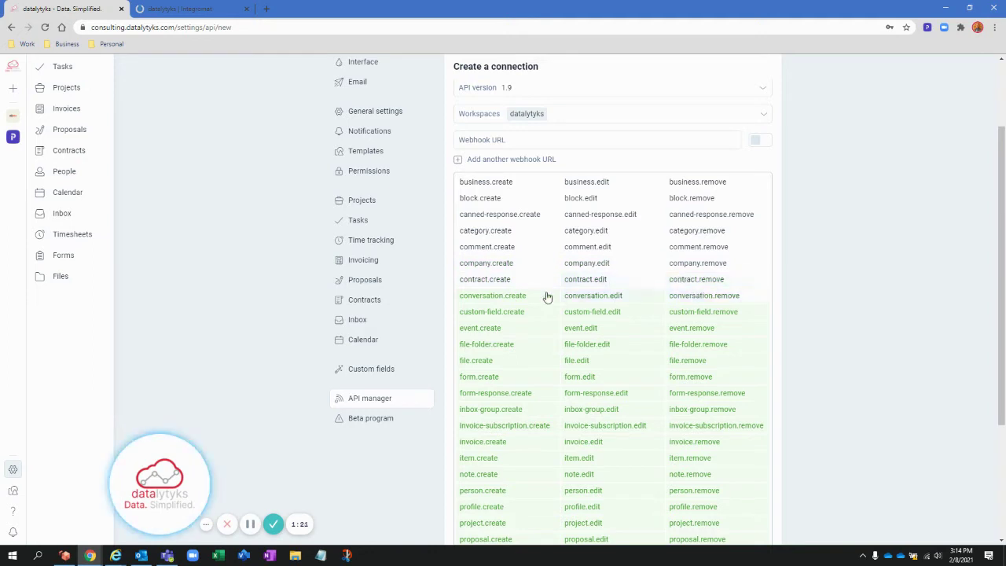
pyautogui.click(518, 296)
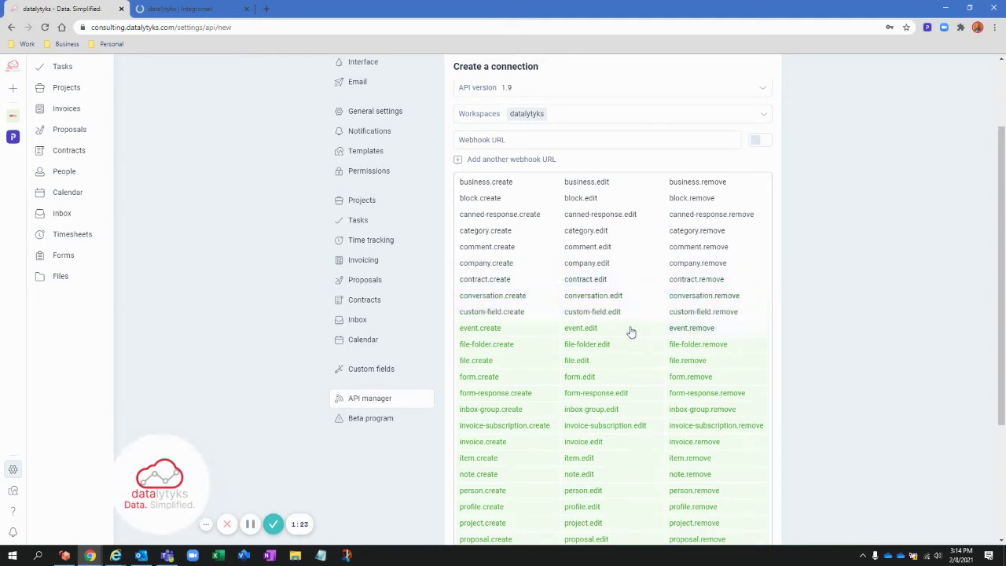
pyautogui.click(630, 329)
pyautogui.click(514, 332)
pyautogui.click(513, 350)
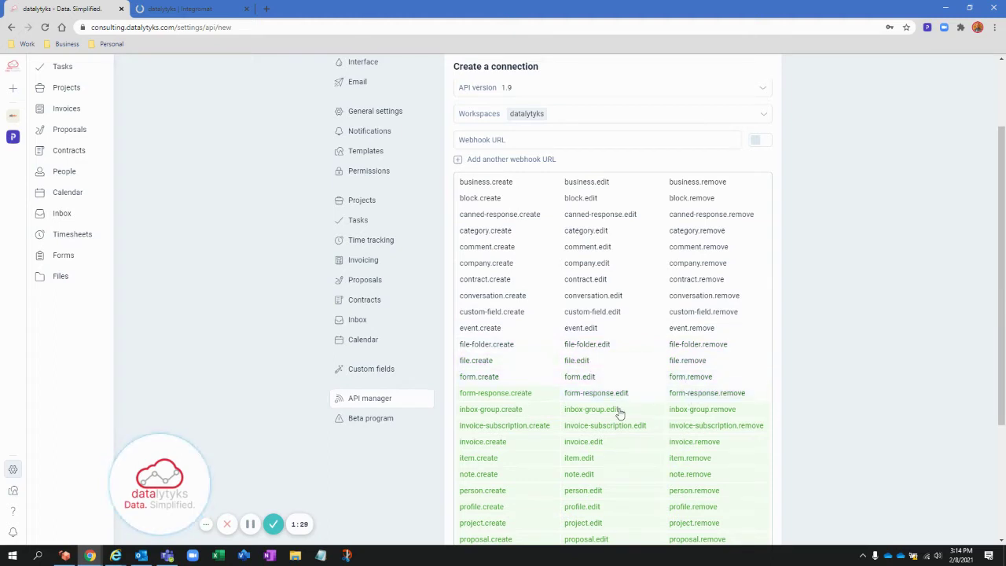
# - Deselect the inbox-group, invoice-subscription, invoice, item and note.create events
pyautogui.click(586, 431)
pyautogui.click(694, 427)
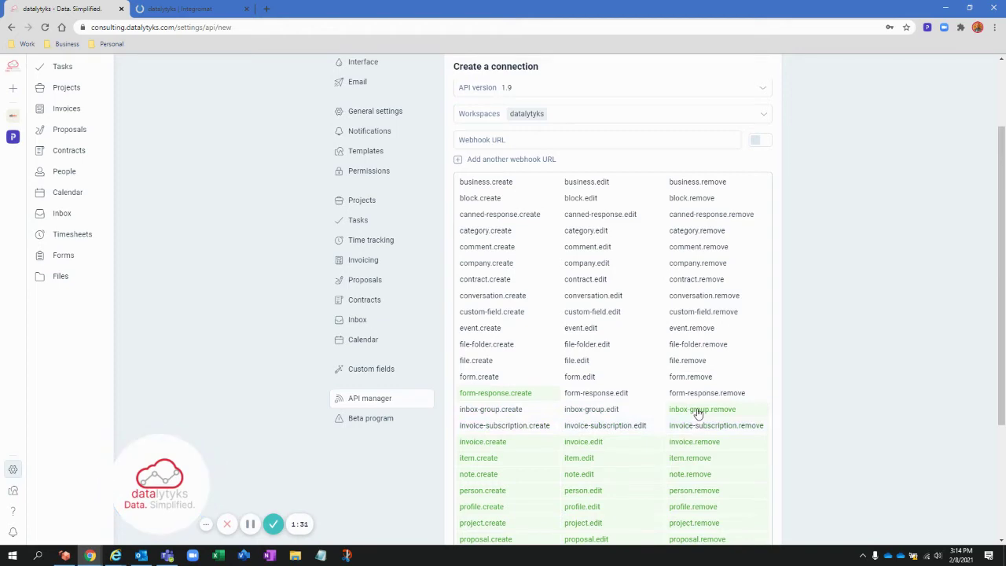
pyautogui.click(699, 413)
pyautogui.scroll(-2, 698, 412)
pyautogui.click(701, 351)
pyautogui.click(702, 337)
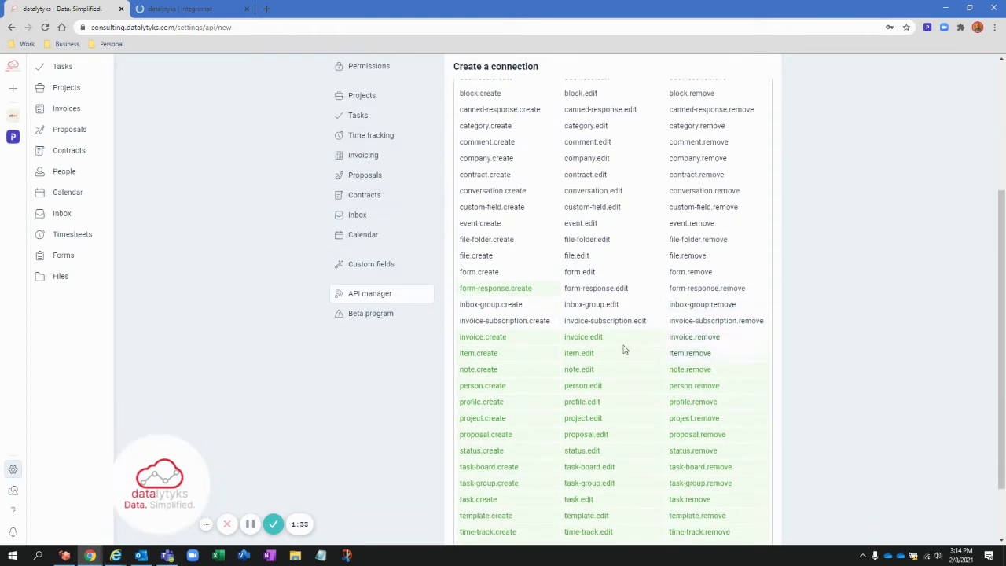
pyautogui.click(611, 355)
pyautogui.click(525, 341)
pyautogui.click(519, 358)
pyautogui.scroll(-2, 518, 359)
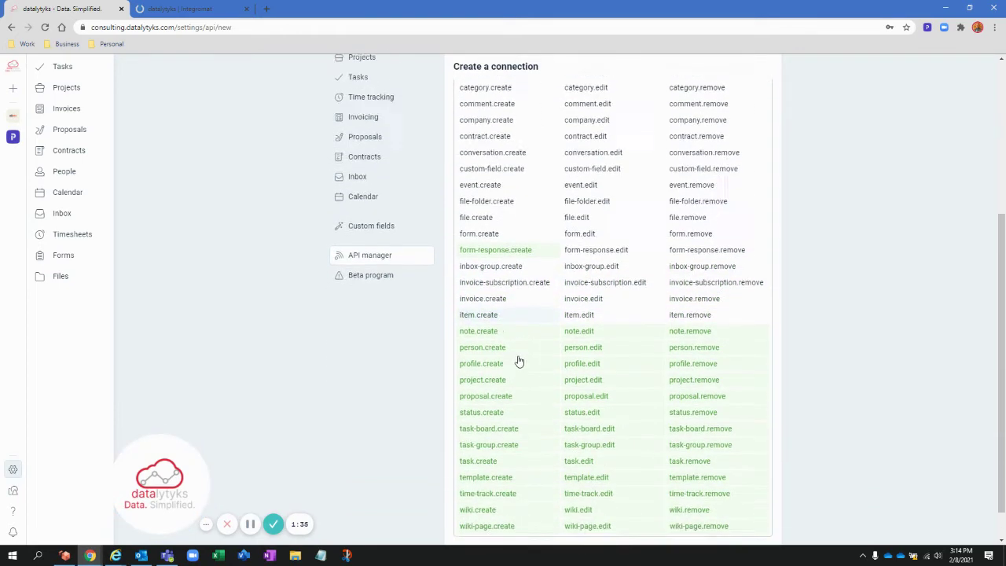
pyautogui.click(508, 295)
# - Deselect the profile, project, task, template, time-track, wiki and wiki-page create events
pyautogui.click(504, 328)
pyautogui.click(501, 348)
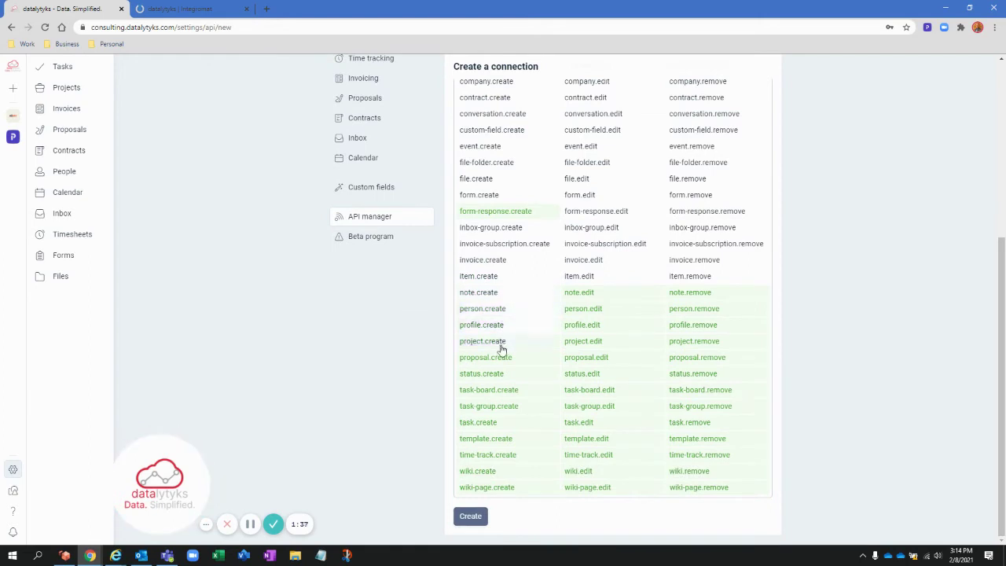
pyautogui.click(505, 392)
pyautogui.click(505, 407)
pyautogui.click(507, 425)
pyautogui.click(507, 440)
pyautogui.click(511, 458)
pyautogui.click(511, 472)
pyautogui.click(512, 487)
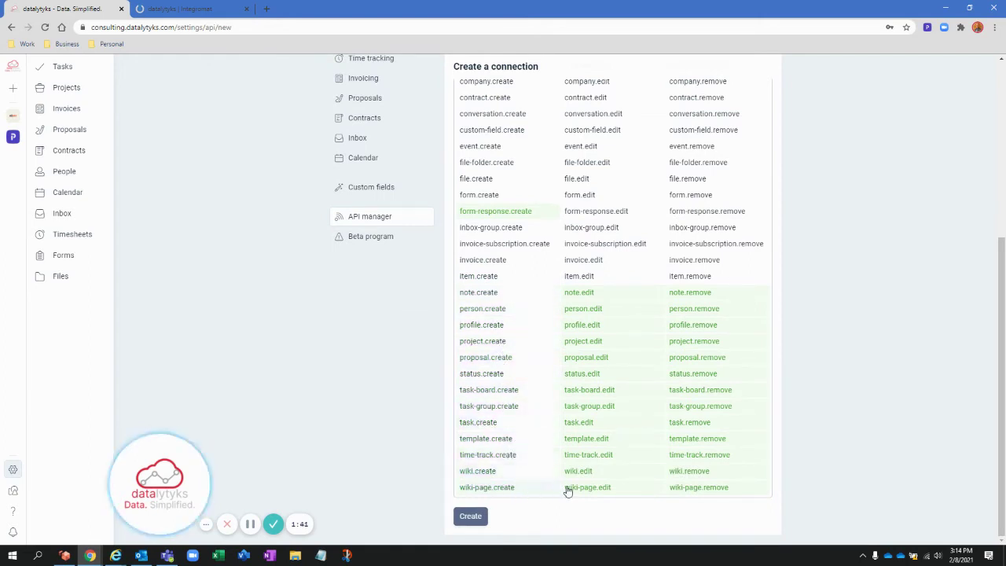
pyautogui.click(568, 487)
pyautogui.click(585, 474)
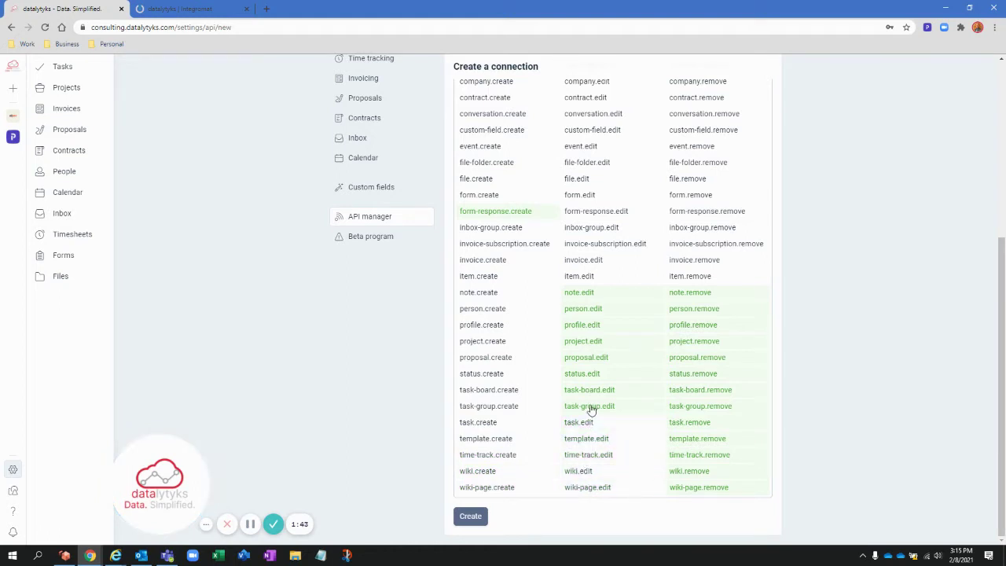
# - Deselect the note, person and profile edit events plus note.remove
pyautogui.click(590, 327)
pyautogui.click(593, 310)
pyautogui.click(592, 292)
pyautogui.click(696, 293)
# - Clear template.remove, leaving form-response.create subscribed, and return to the Integromat dashboard
pyautogui.click(707, 443)
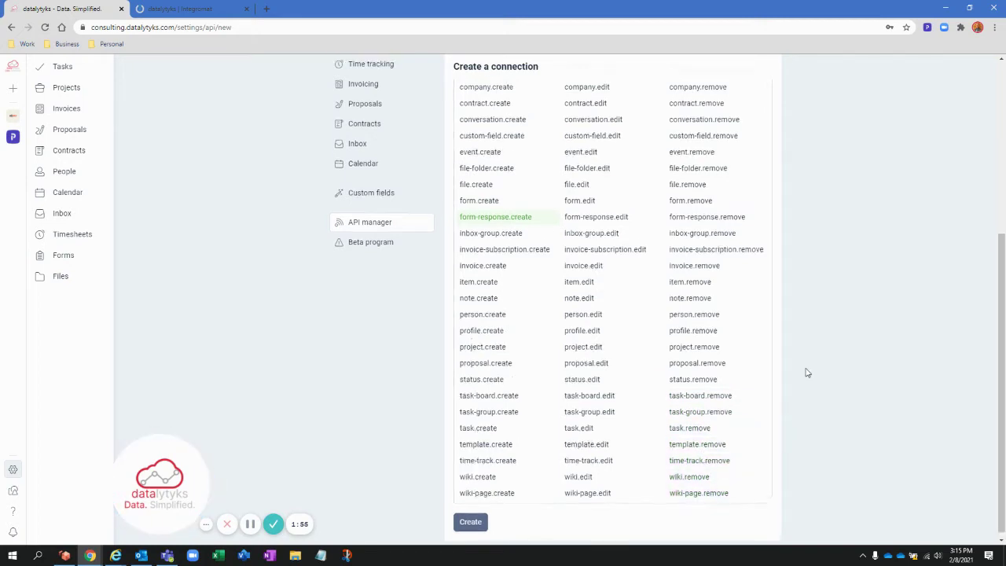
pyautogui.scroll(3, 805, 372)
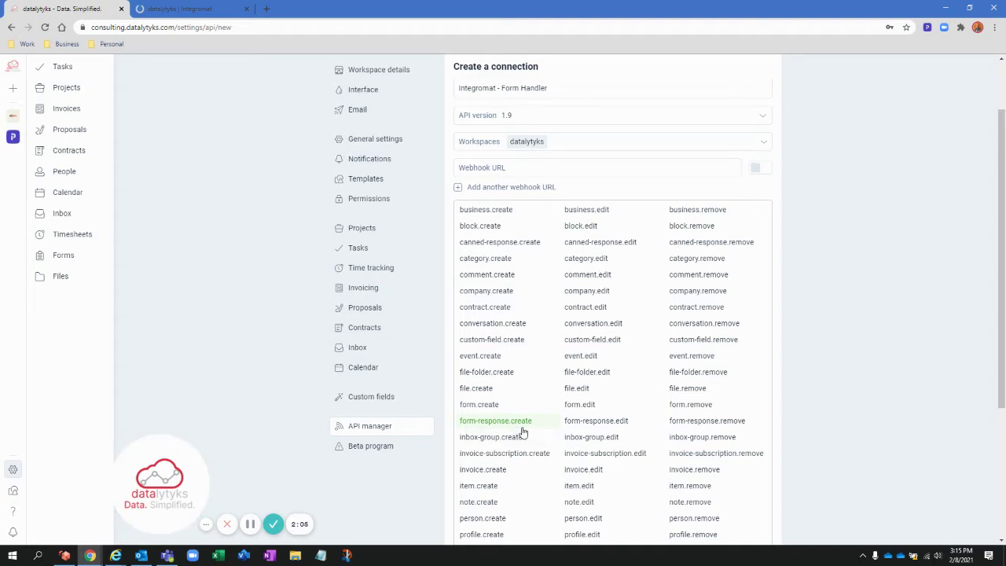
pyautogui.scroll(1, 523, 432)
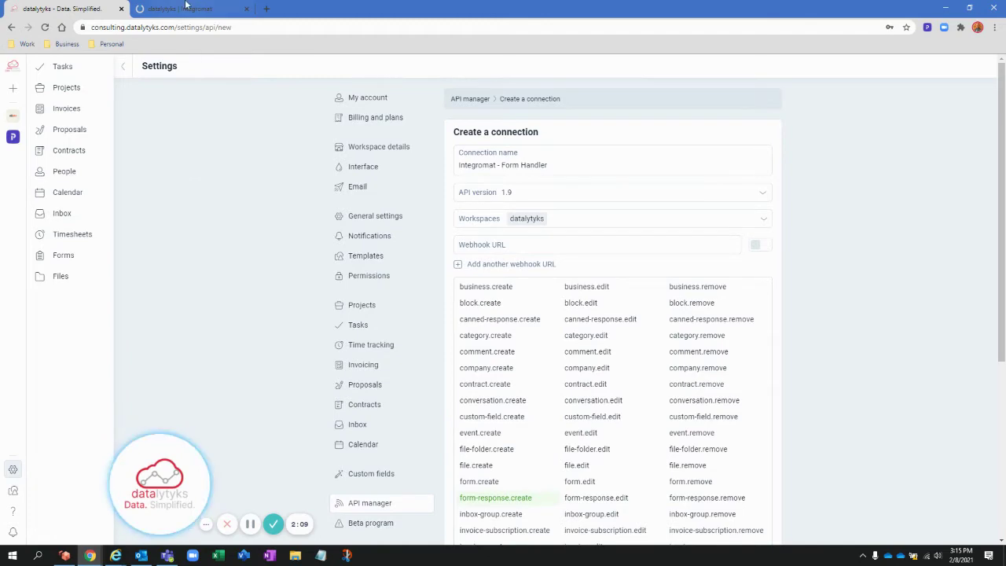
pyautogui.click(186, 8)
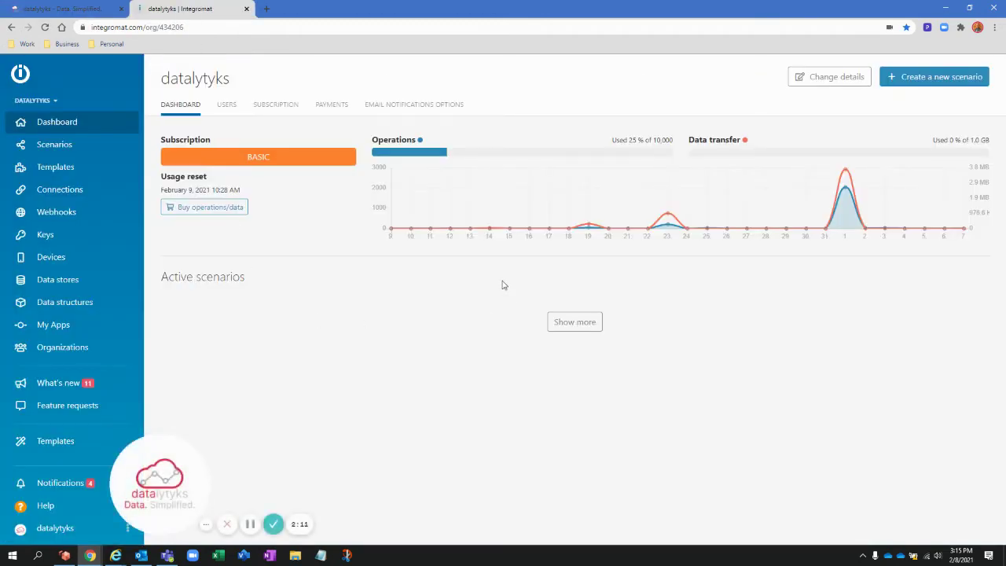
# - Create a new Integromat scenario using the Plutio service
pyautogui.click(936, 76)
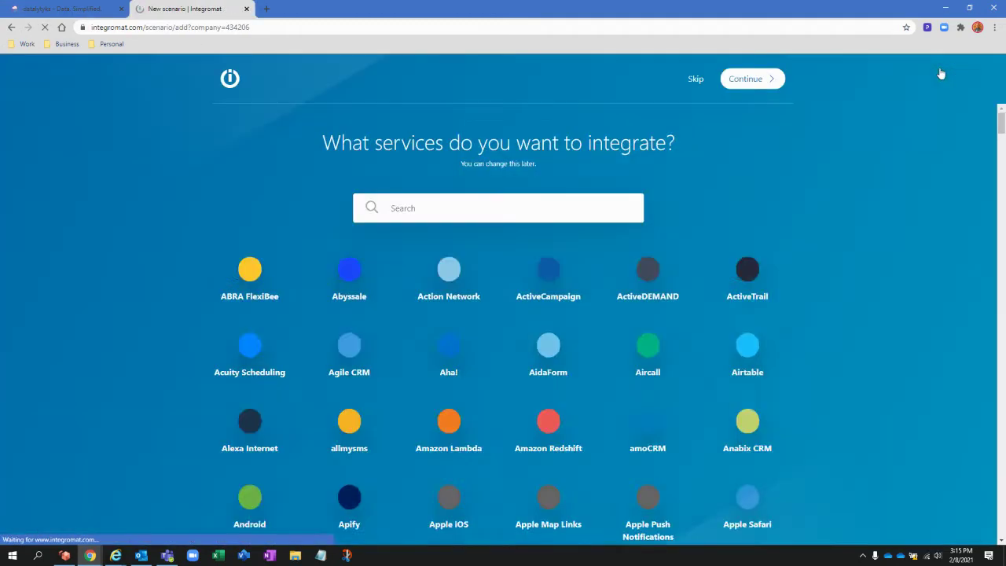
pyautogui.click(501, 208)
pyautogui.write('plutio')
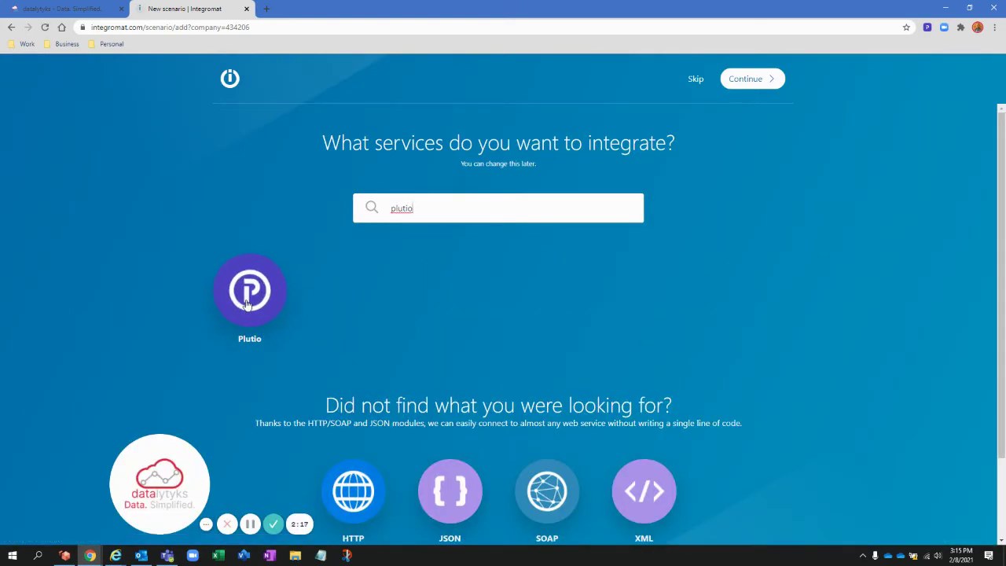
pyautogui.click(249, 290)
pyautogui.click(750, 79)
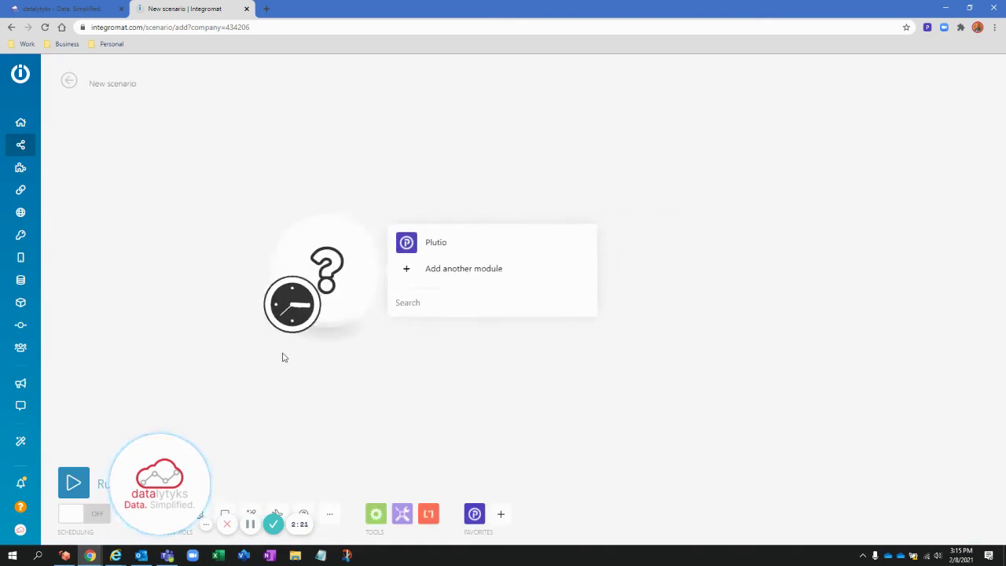
pyautogui.moveTo(183, 476); pyautogui.dragTo(861, 476)
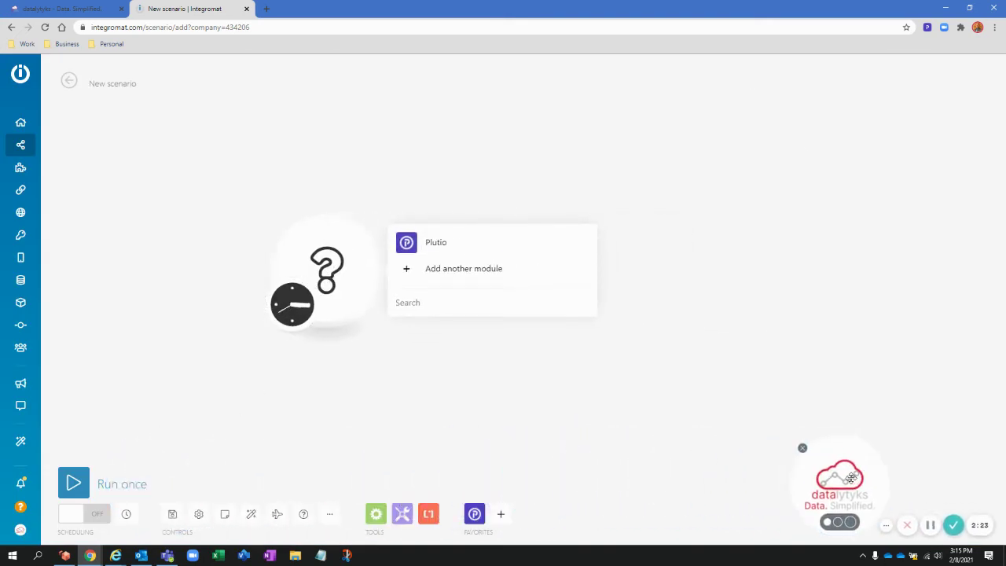
pyautogui.click(413, 243)
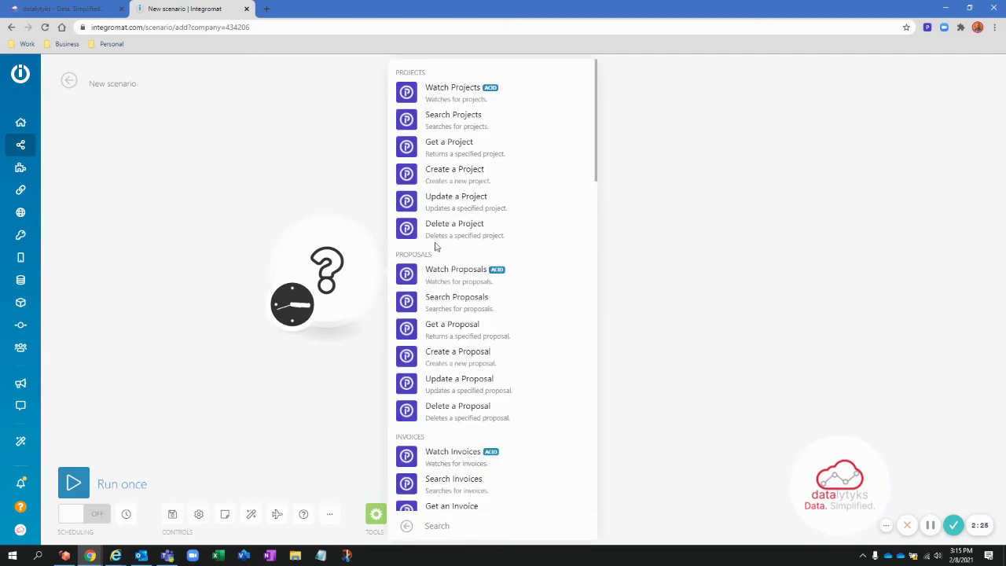
pyautogui.scroll(-8, 476, 253)
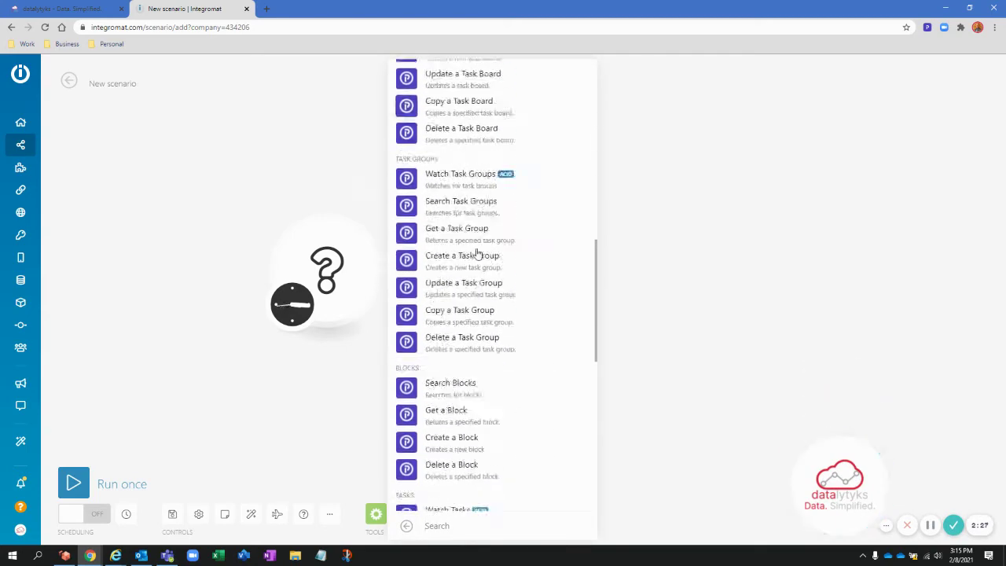
pyautogui.scroll(-10, 476, 254)
pyautogui.click(474, 463)
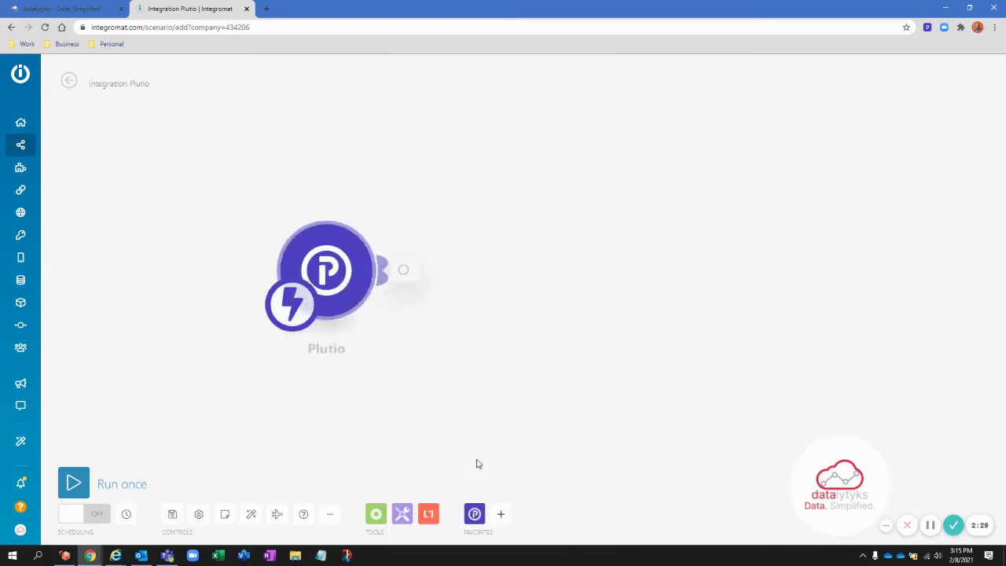
# - Select the Plutio Forms webhook, copy its address, and confirm the trigger
pyautogui.click(471, 265)
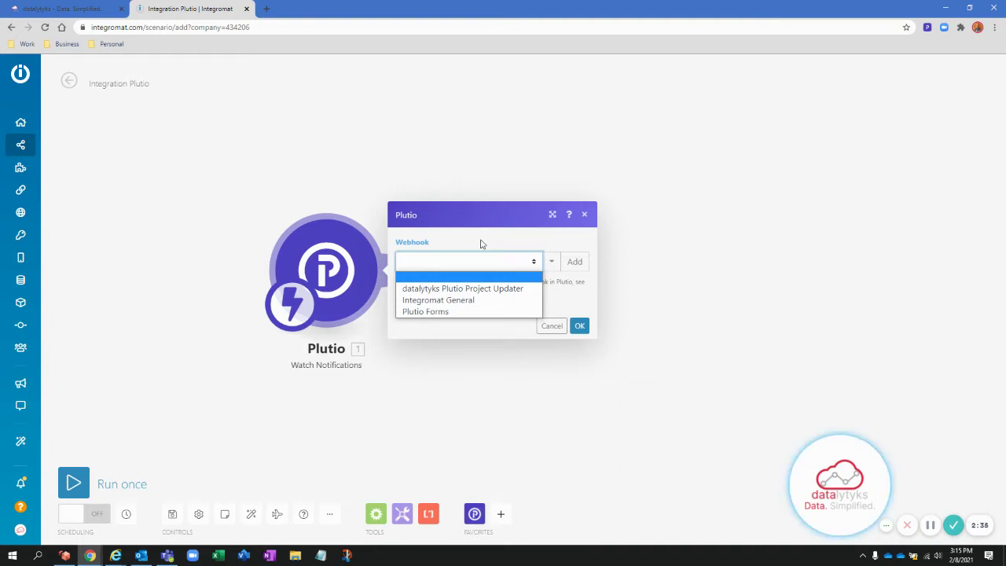
pyautogui.click(483, 242)
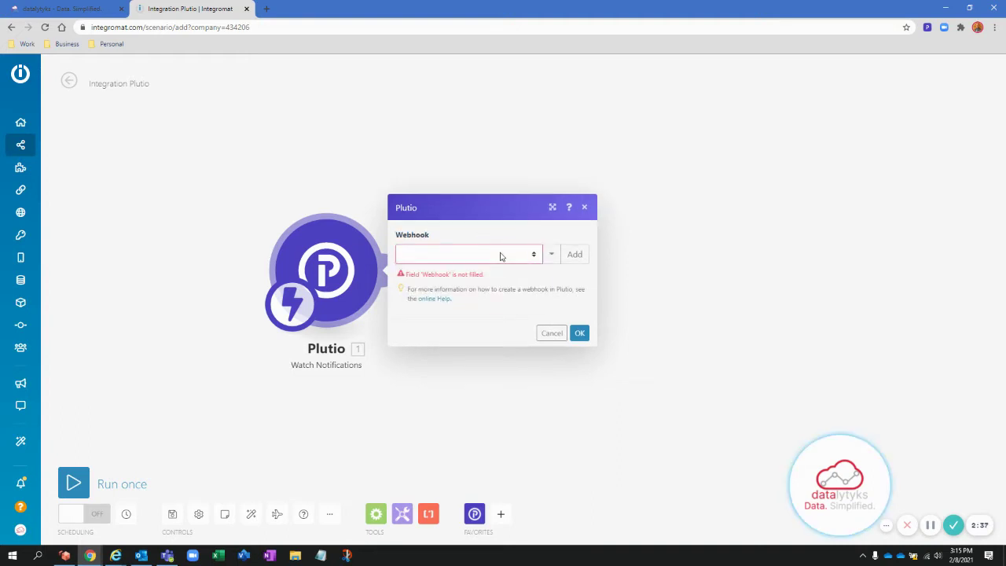
pyautogui.click(500, 256)
pyautogui.click(451, 301)
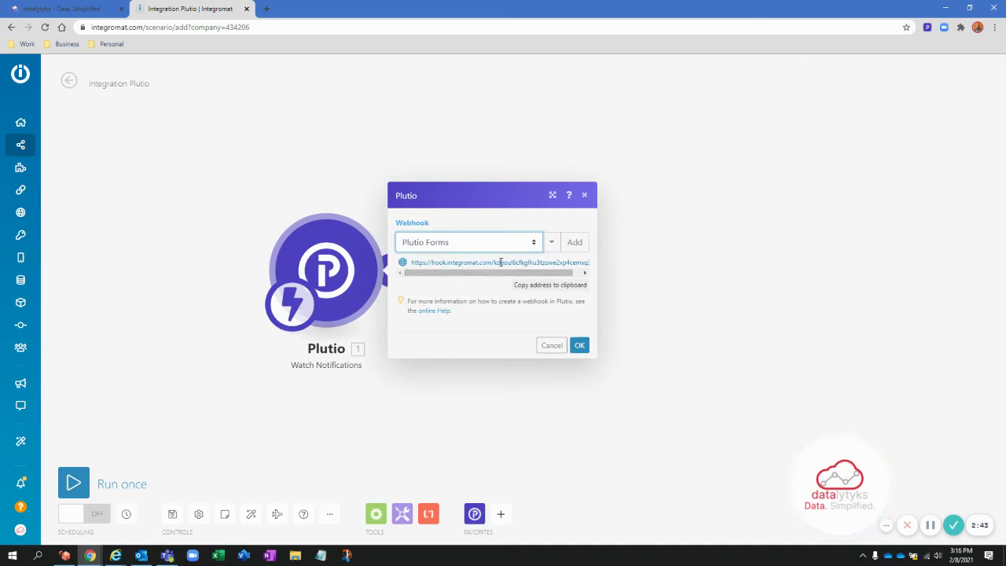
pyautogui.click(549, 285)
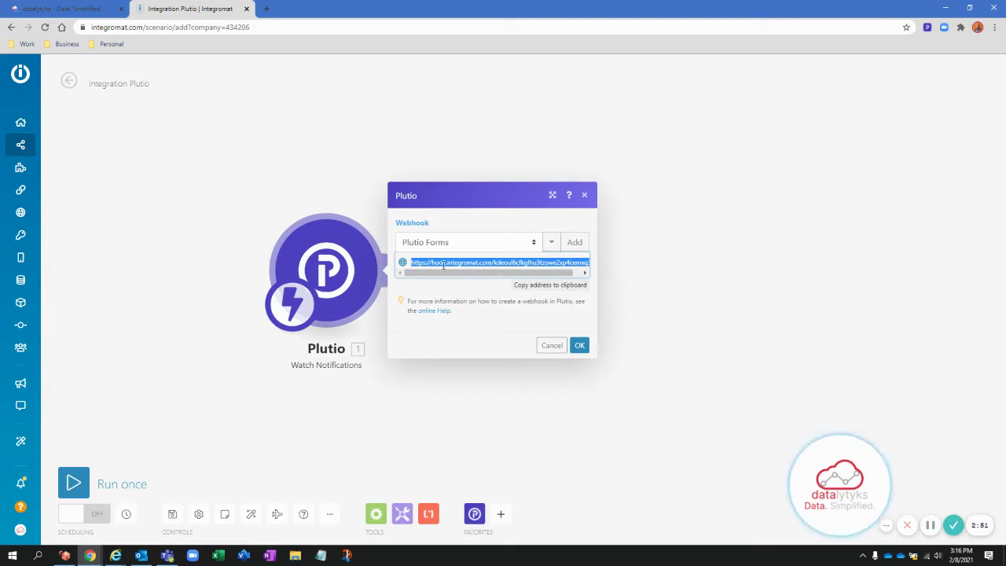
pyautogui.click(583, 347)
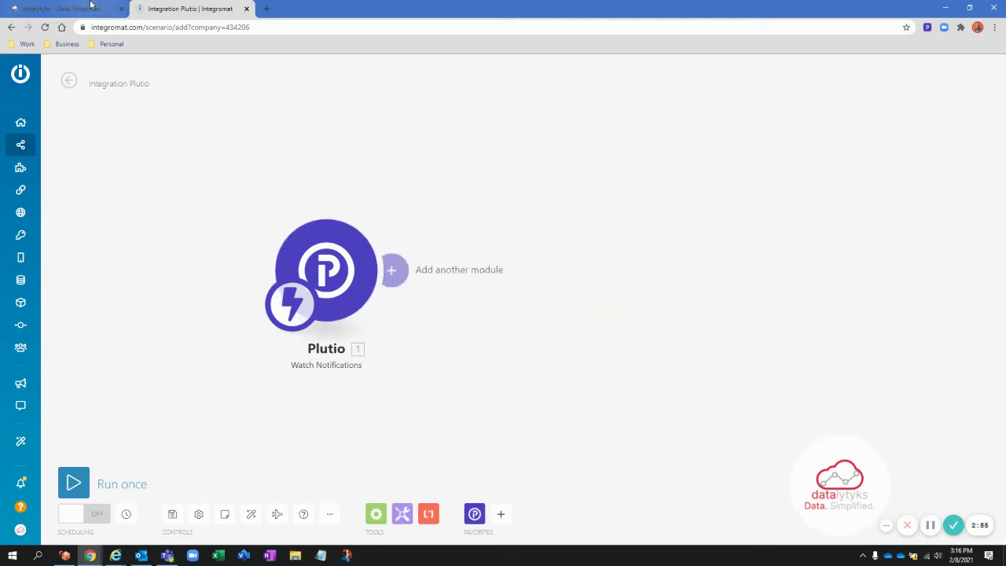
# - Fill the Form Handler connection's Webhook URL with the copied Integromat hook address and enable it
pyautogui.click(90, 8)
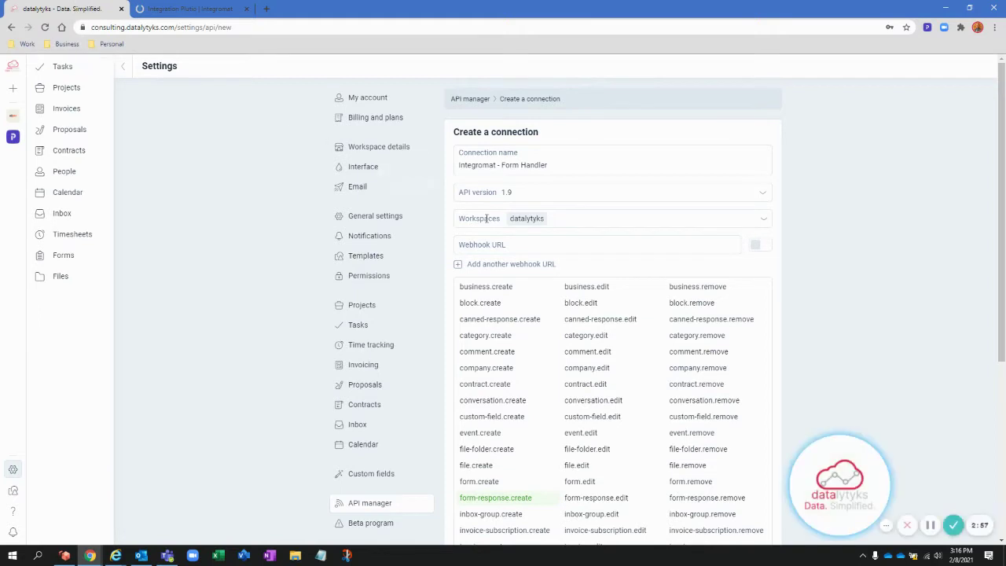
pyautogui.click(533, 243)
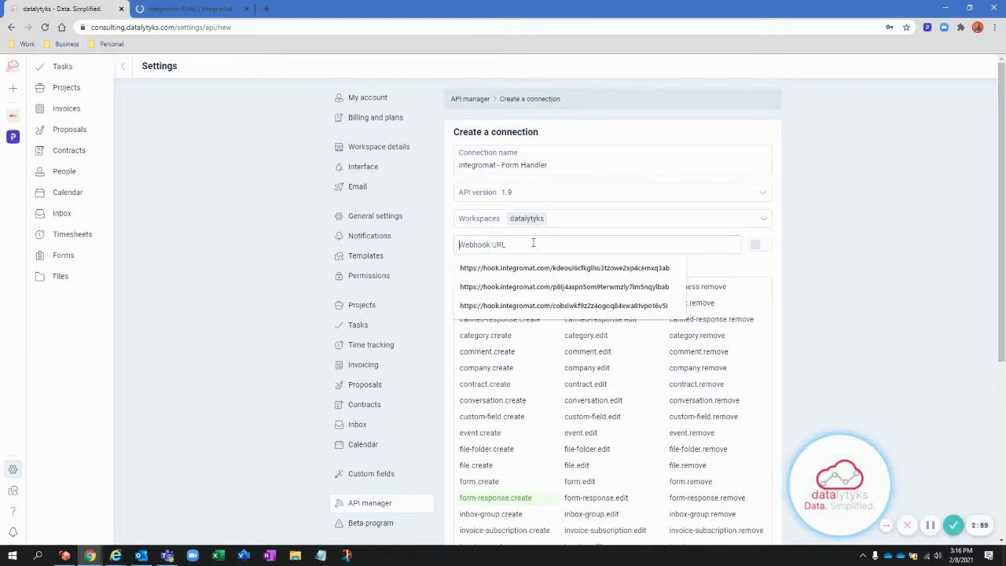
pyautogui.press('Down')
pyautogui.press('Return')
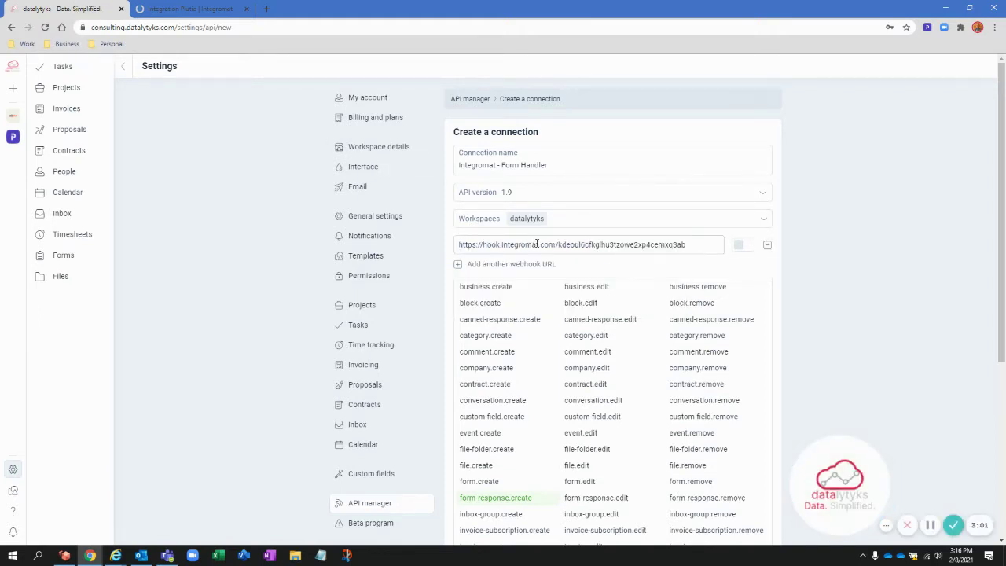
pyautogui.click(742, 248)
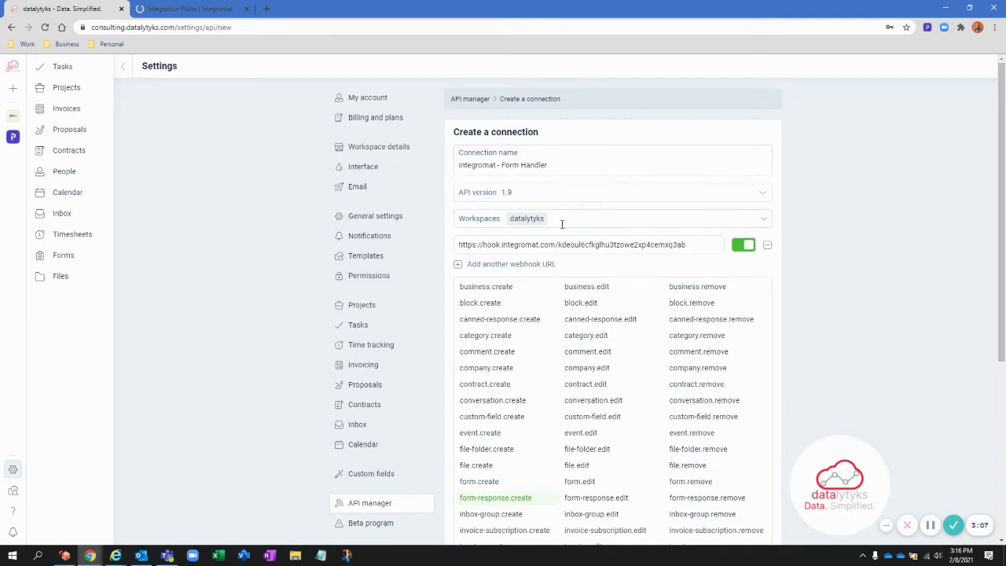
# - Back in the Integromat scenario, browse the Plutio action list down to the People actions
pyautogui.click(173, 8)
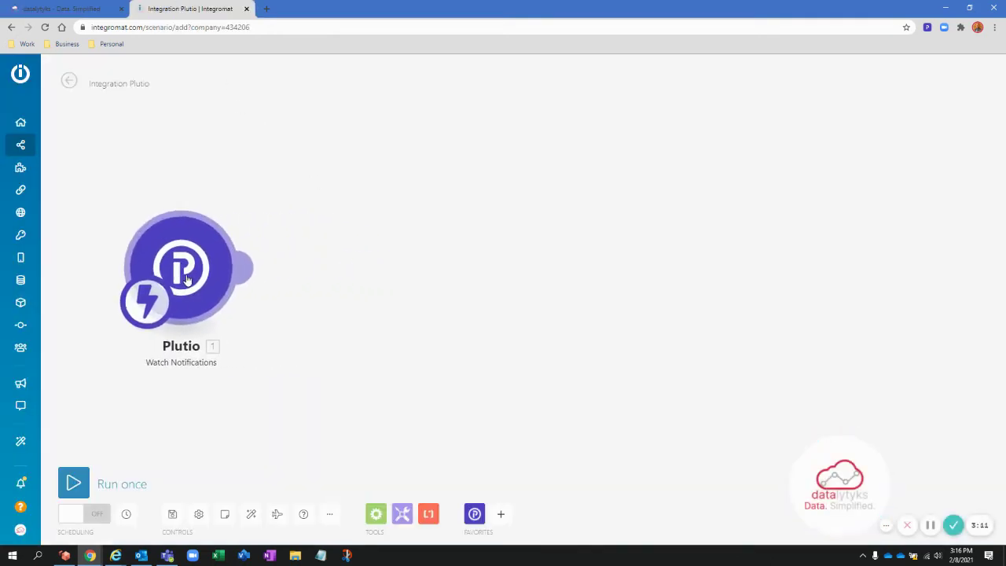
pyautogui.click(473, 514)
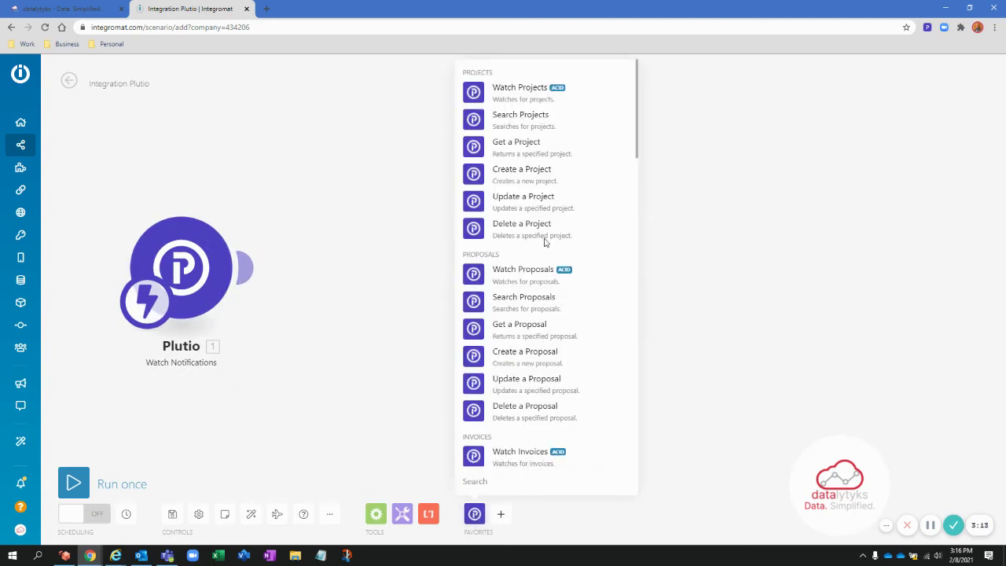
pyautogui.scroll(-3, 541, 221)
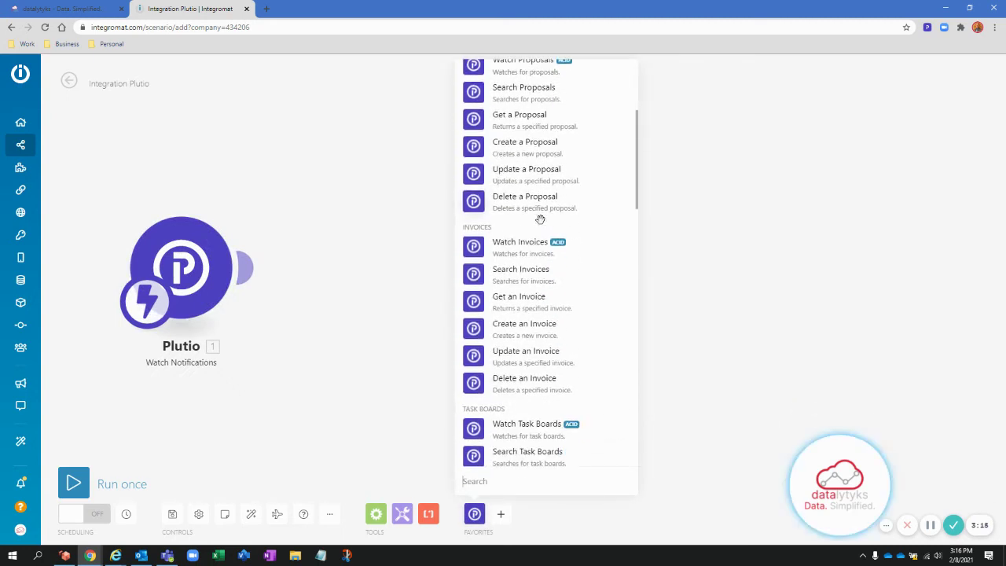
pyautogui.scroll(-5, 541, 224)
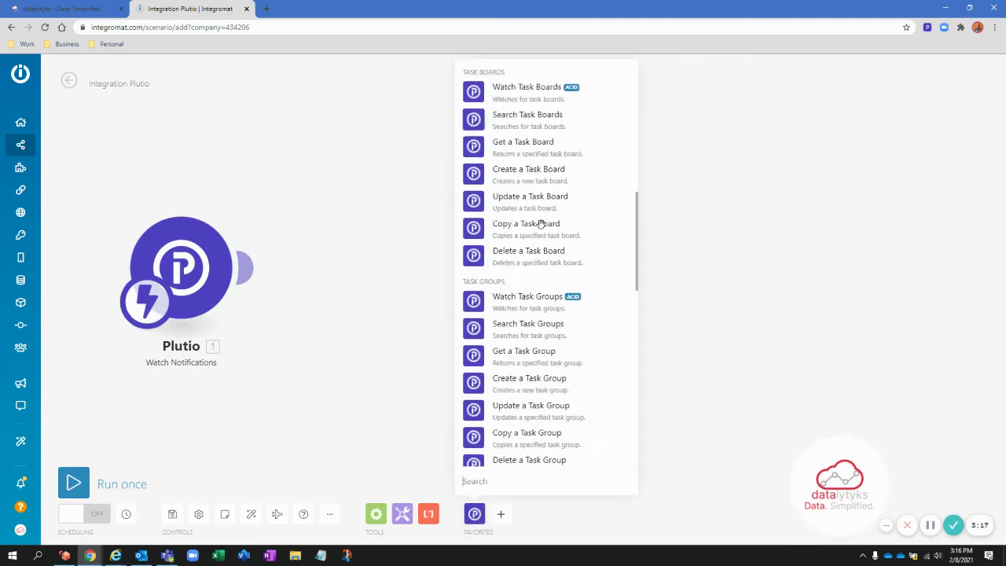
pyautogui.scroll(-2, 546, 209)
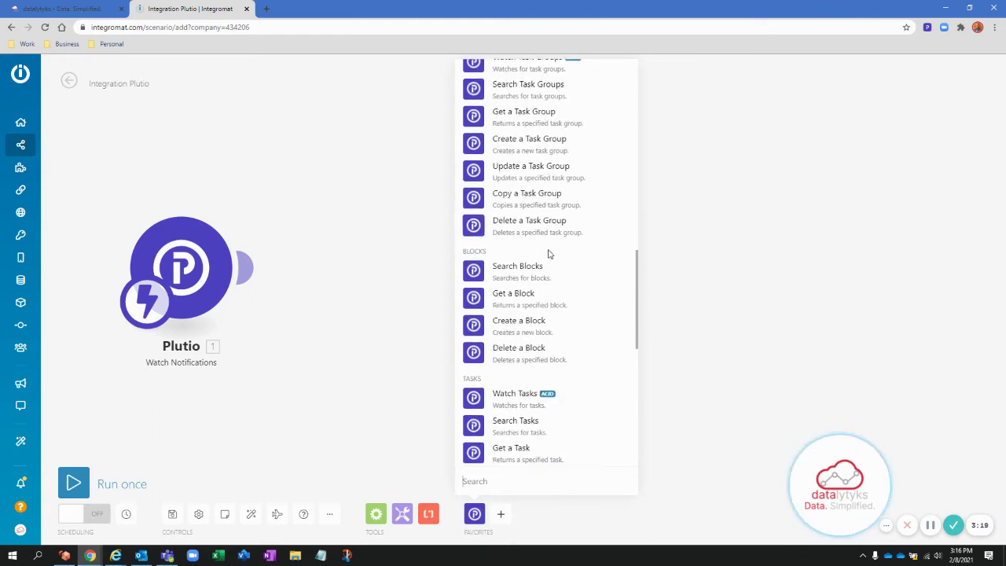
pyautogui.scroll(-4, 547, 265)
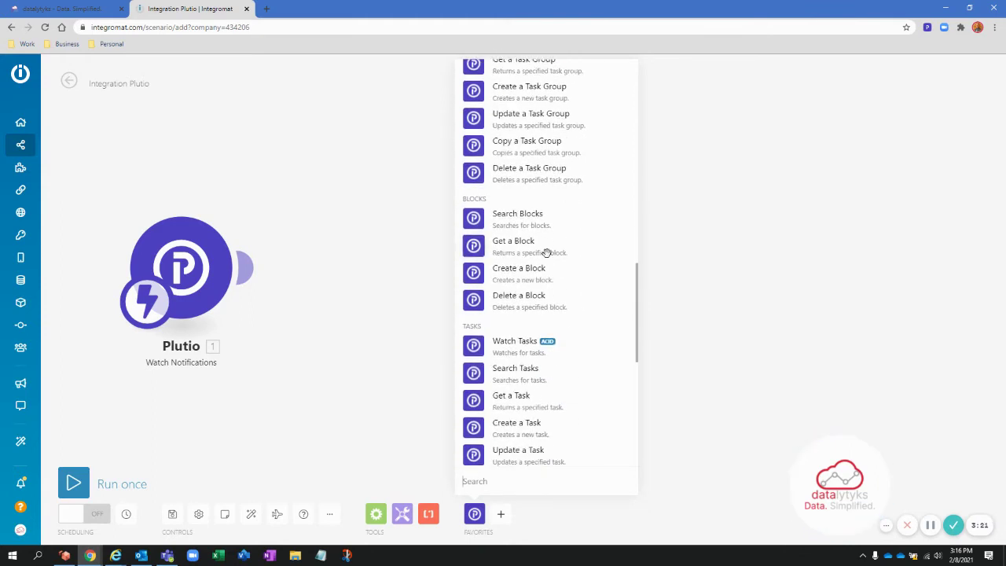
pyautogui.scroll(10, 546, 251)
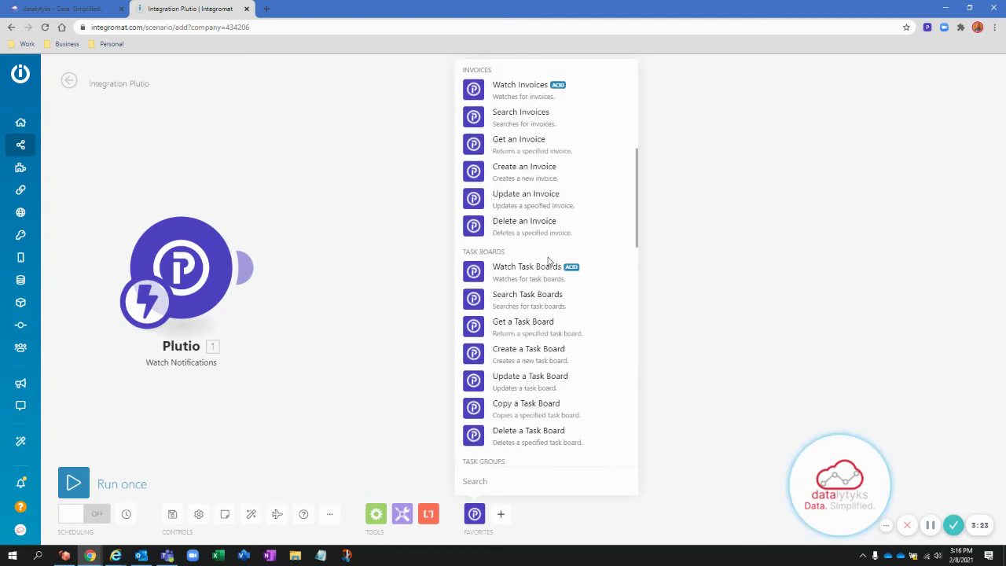
pyautogui.scroll(-10, 547, 261)
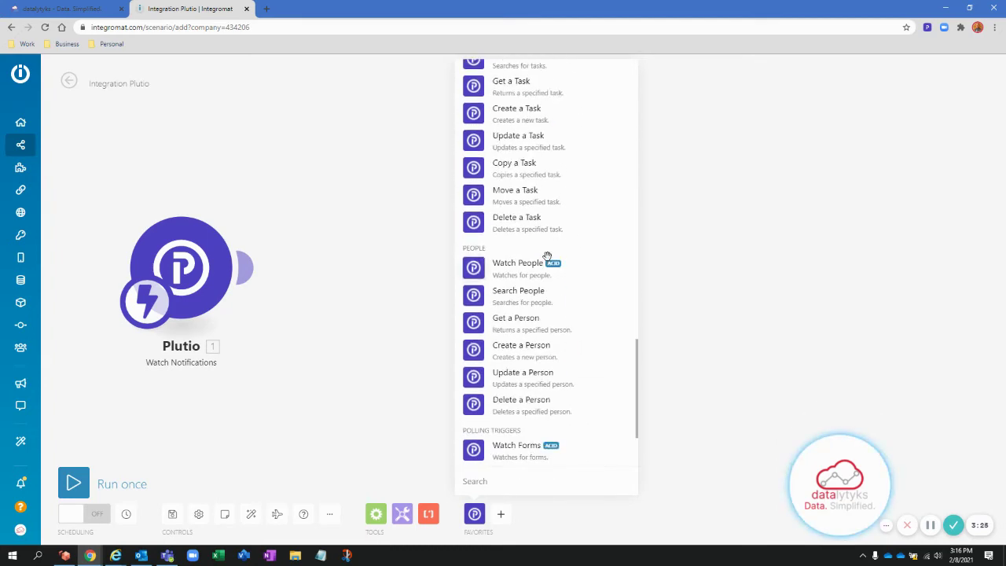
pyautogui.scroll(-3, 546, 258)
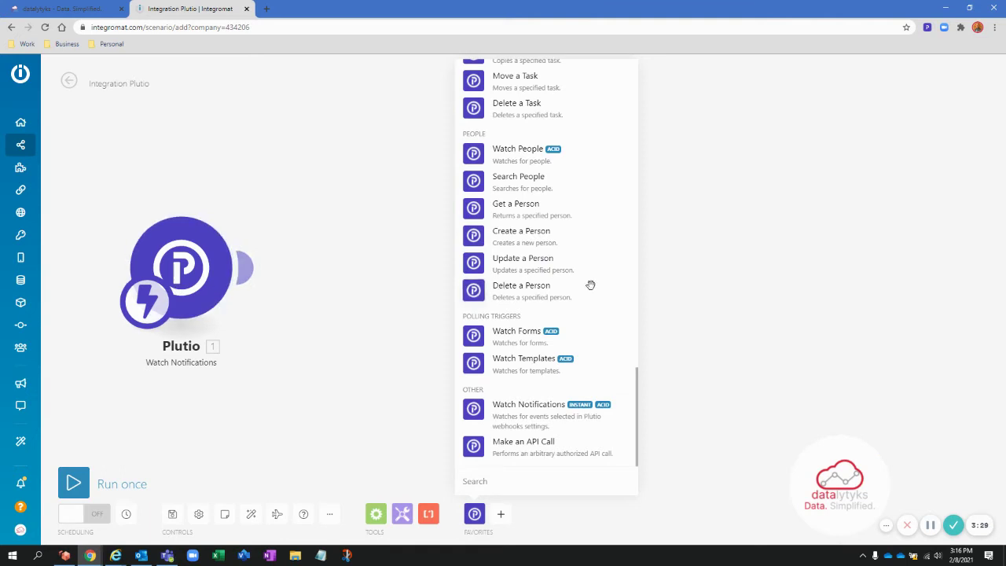
pyautogui.scroll(1, 574, 284)
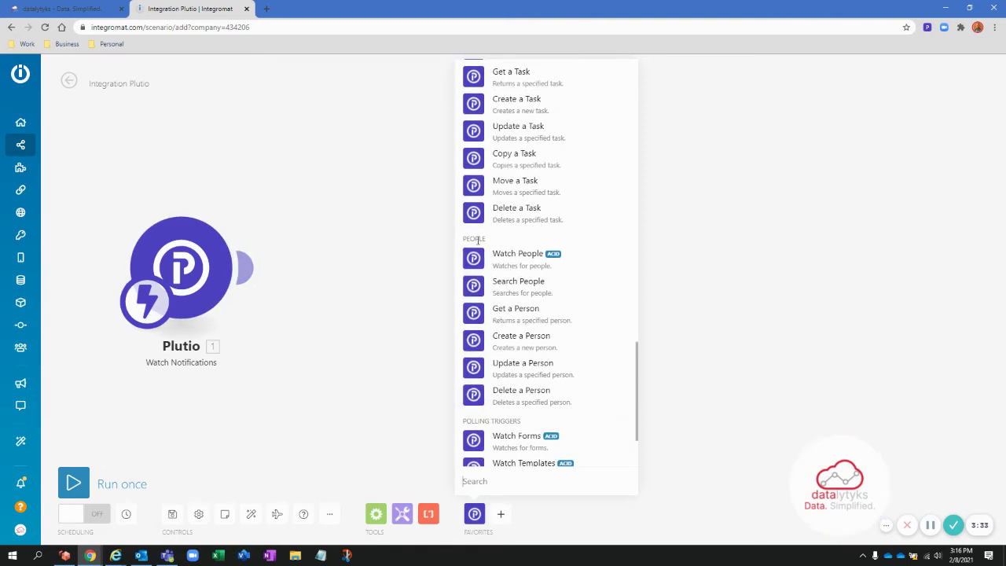
# - Add a Plutio Create a Person module right after the Watch Notifications trigger
pyautogui.click(521, 338)
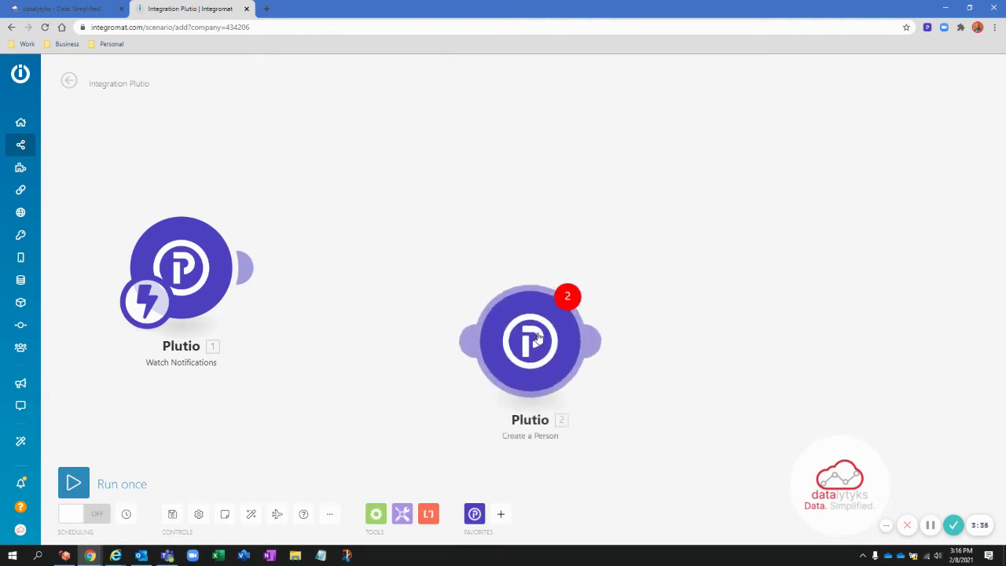
pyautogui.moveTo(408, 270); pyautogui.dragTo(541, 275)
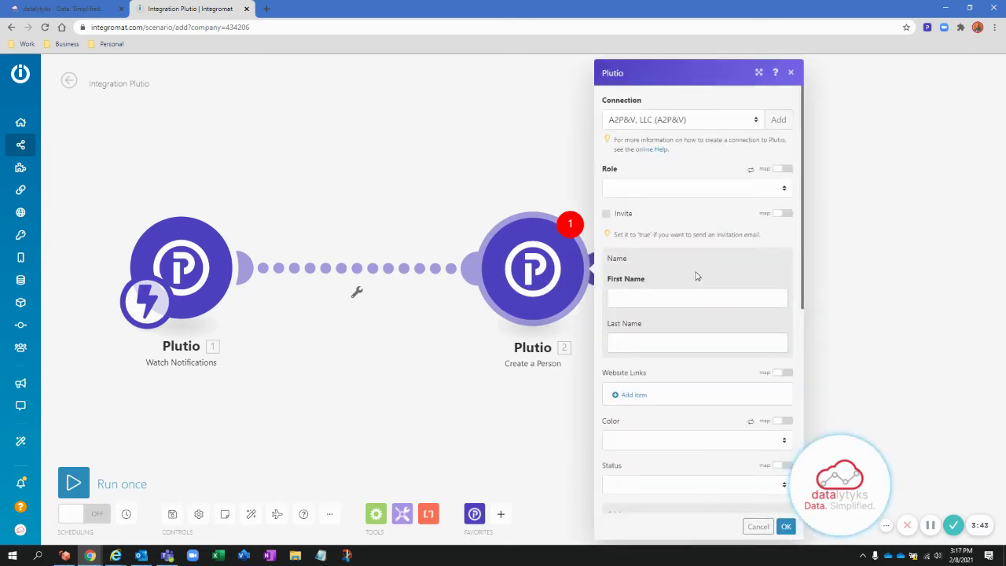
pyautogui.scroll(-1, 695, 276)
pyautogui.scroll(-4, 696, 284)
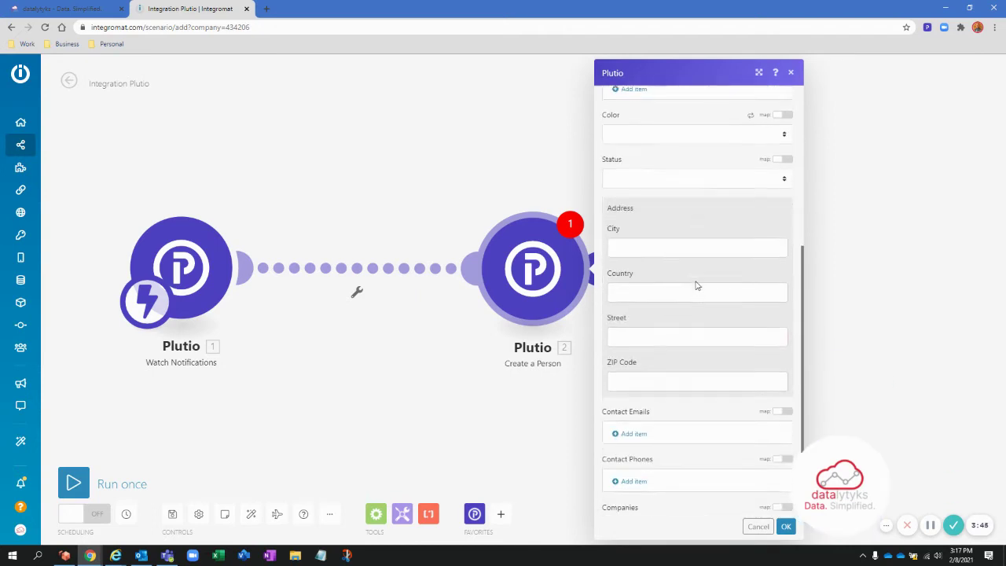
pyautogui.click(549, 416)
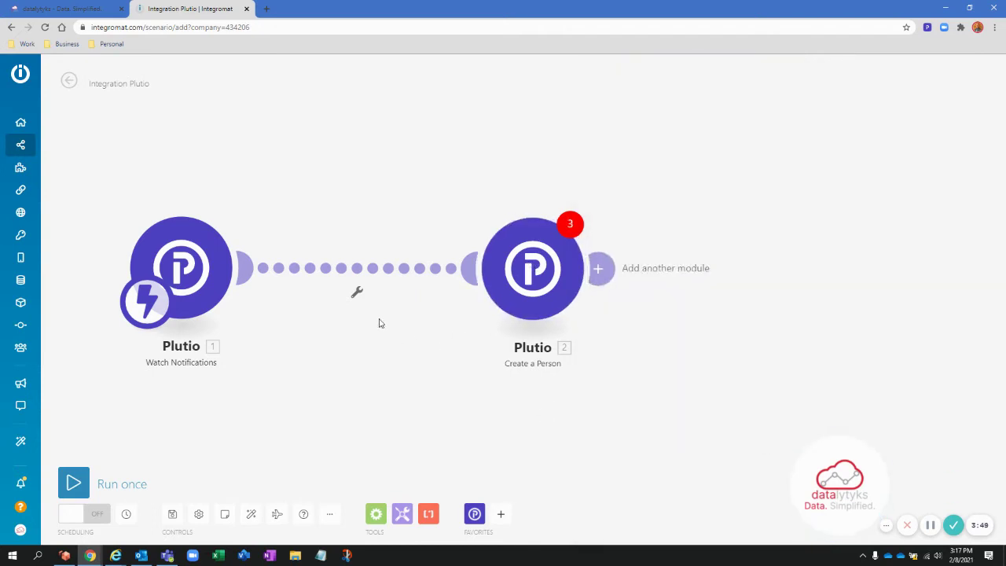
# - Add a filter between the two modules labelled 'Form Response'
pyautogui.click(360, 274)
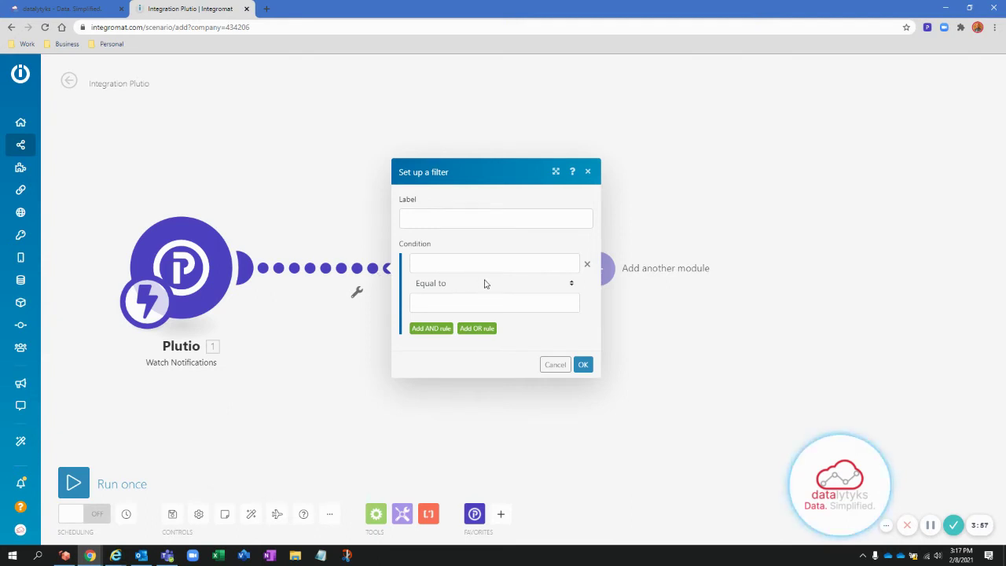
pyautogui.click(506, 220)
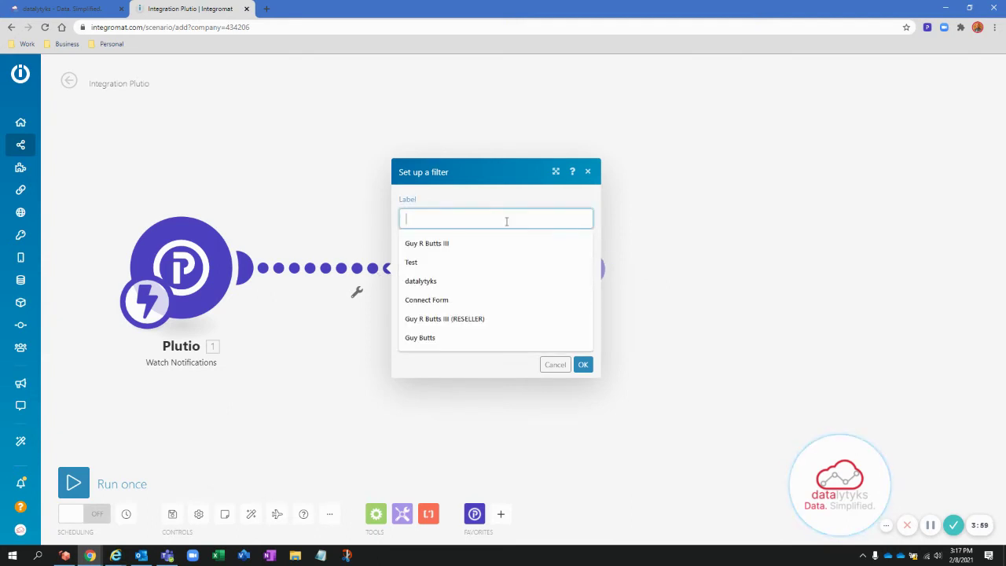
pyautogui.write('F')
pyautogui.press('BackSpace')
pyautogui.write('Form')
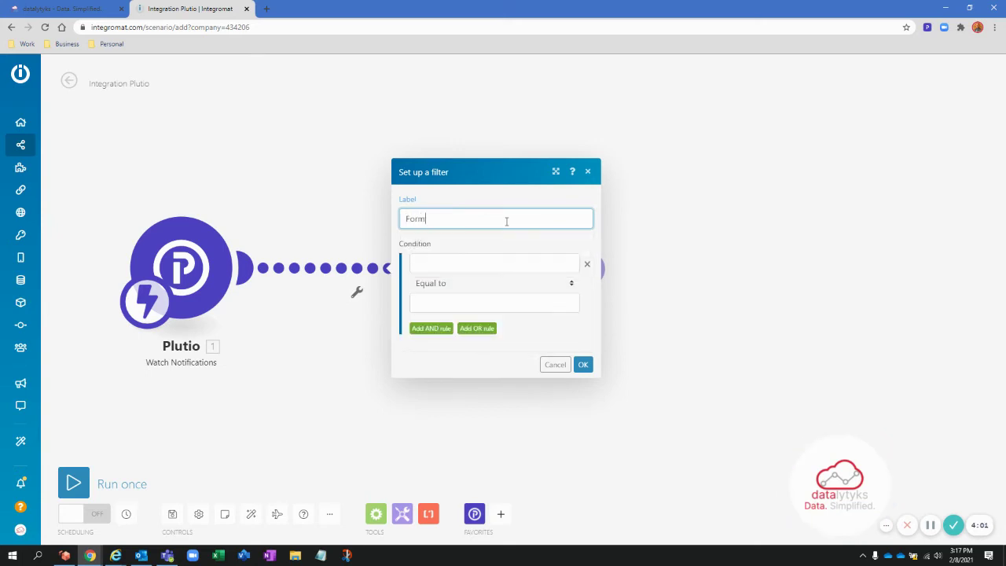
pyautogui.write(' Response')
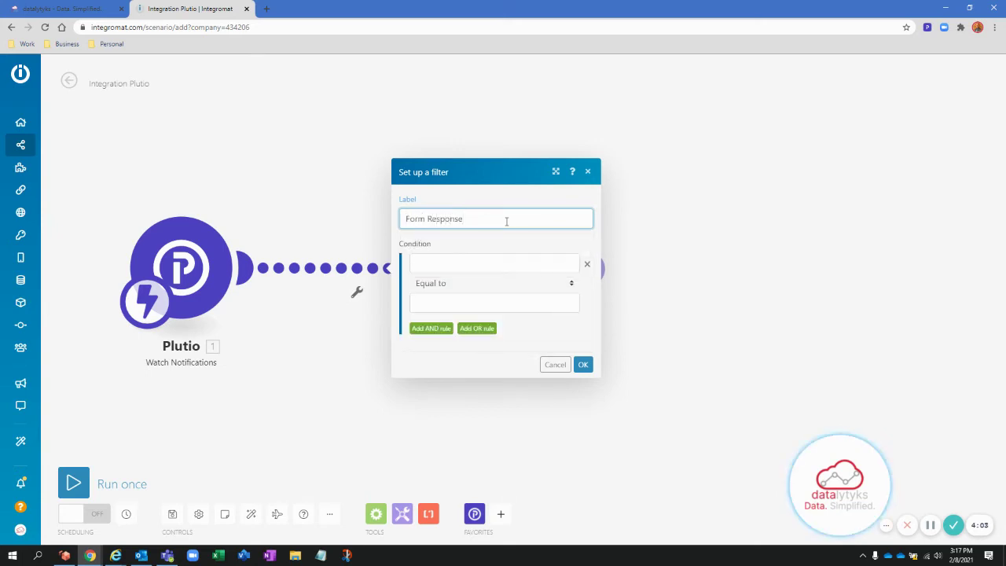
# - Set the first condition to check 1. Method, add an AND rule, then edit Method's value
pyautogui.click(494, 262)
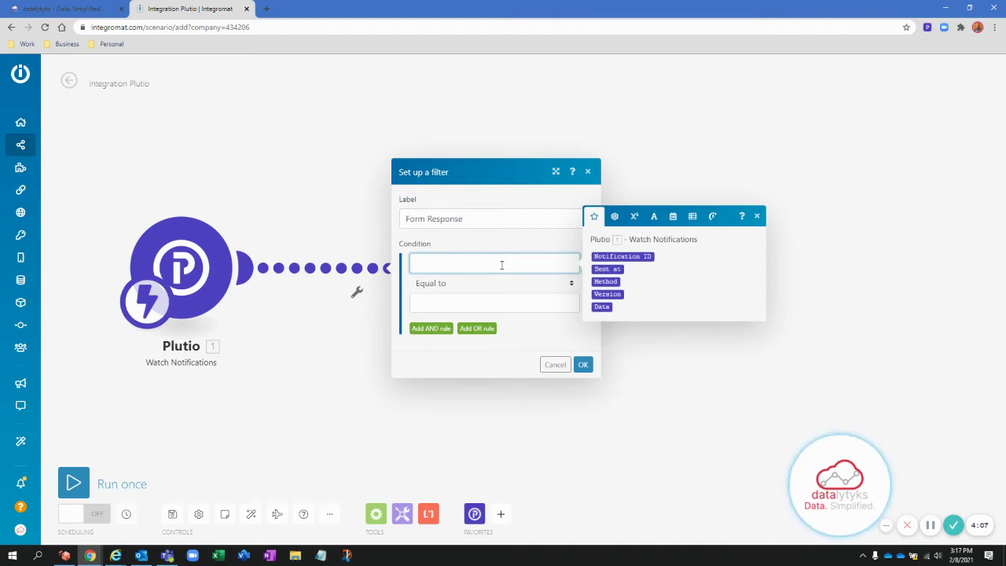
pyautogui.click(606, 281)
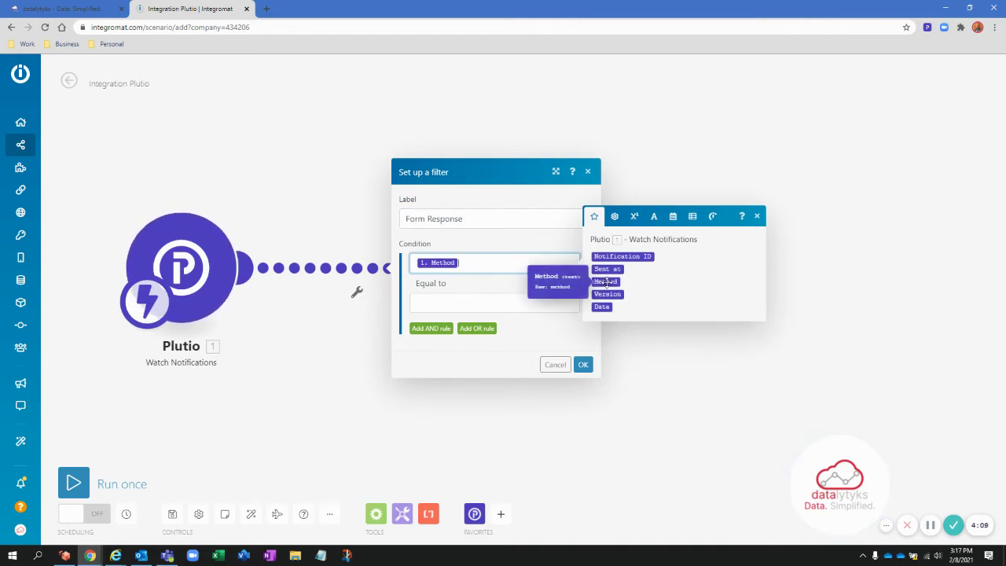
pyautogui.click(431, 329)
pyautogui.click(491, 315)
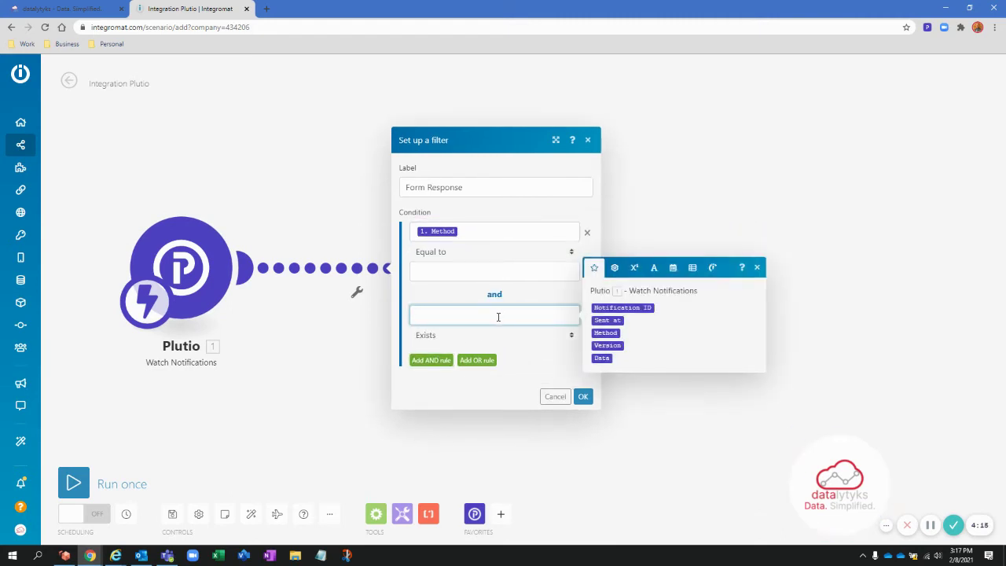
pyautogui.click(487, 229)
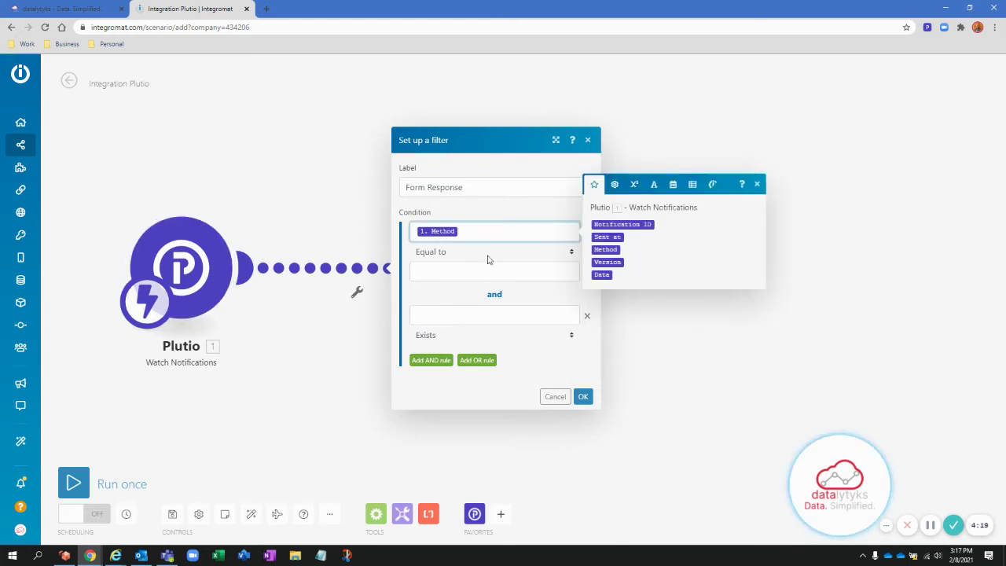
pyautogui.click(492, 271)
pyautogui.click(86, 9)
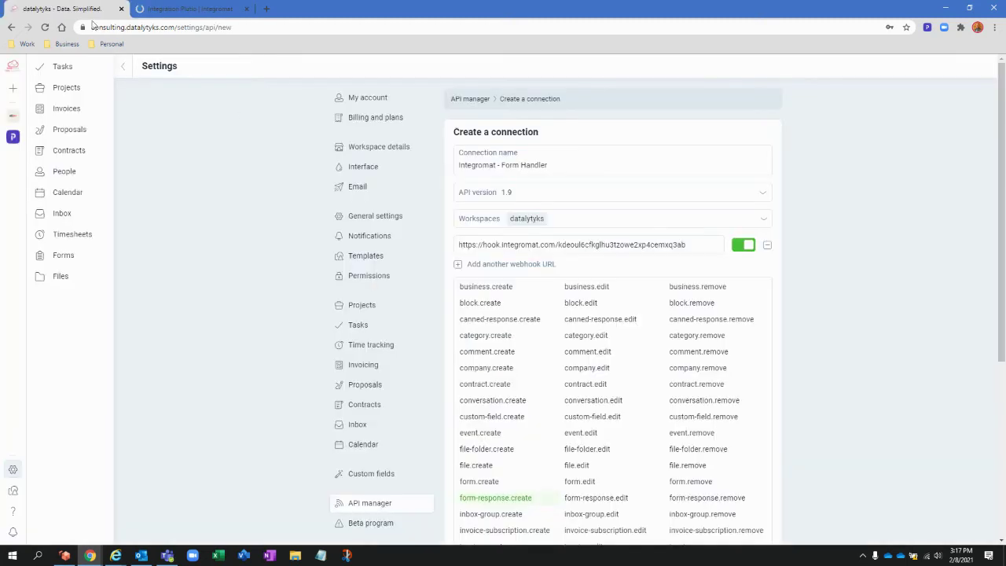
pyautogui.scroll(-2, 539, 424)
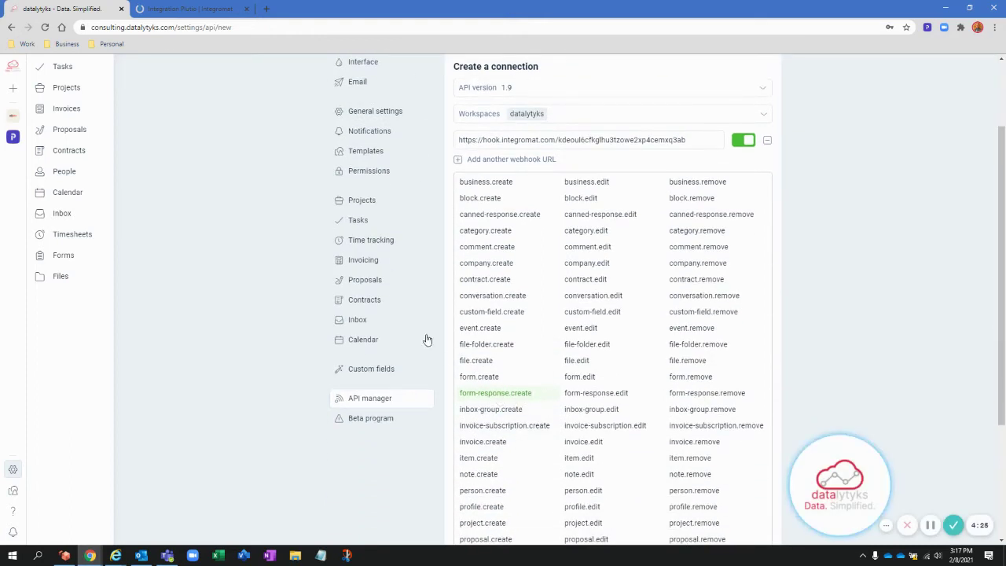
pyautogui.click(196, 9)
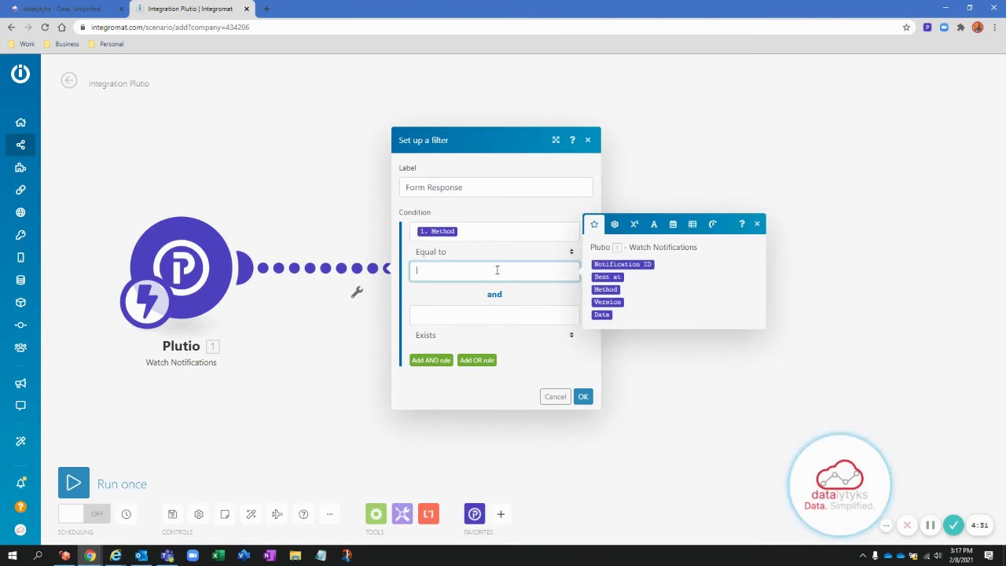
# - Enter form-response.create as the Method condition's Equal to value, checking the event name in Plutio
pyautogui.write('form')
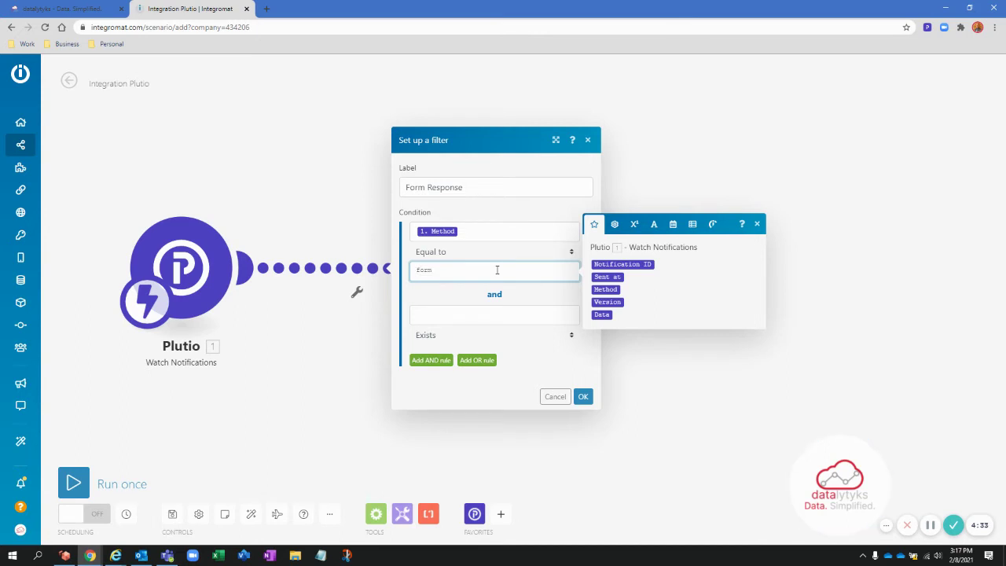
pyautogui.click(3, 6)
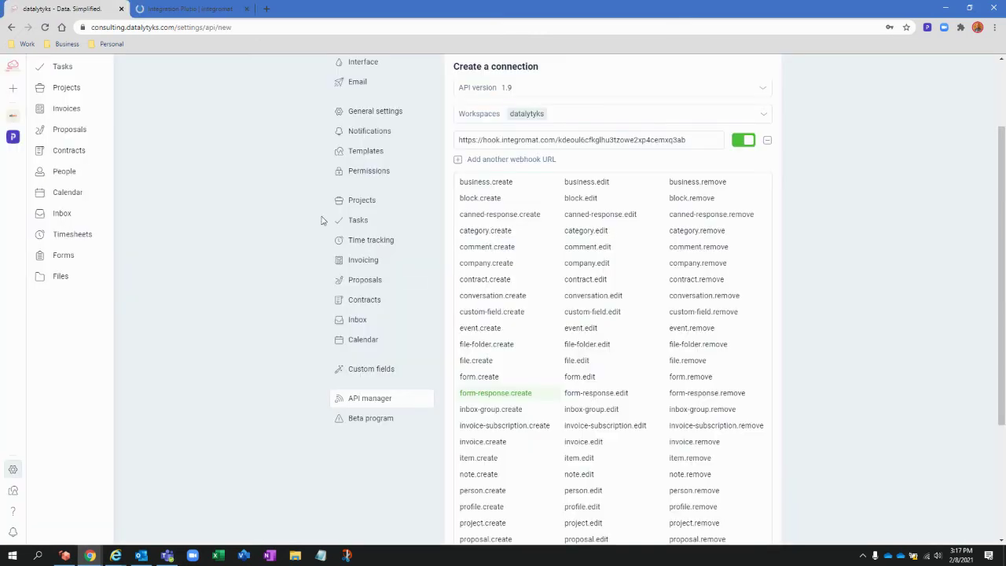
pyautogui.click(210, 9)
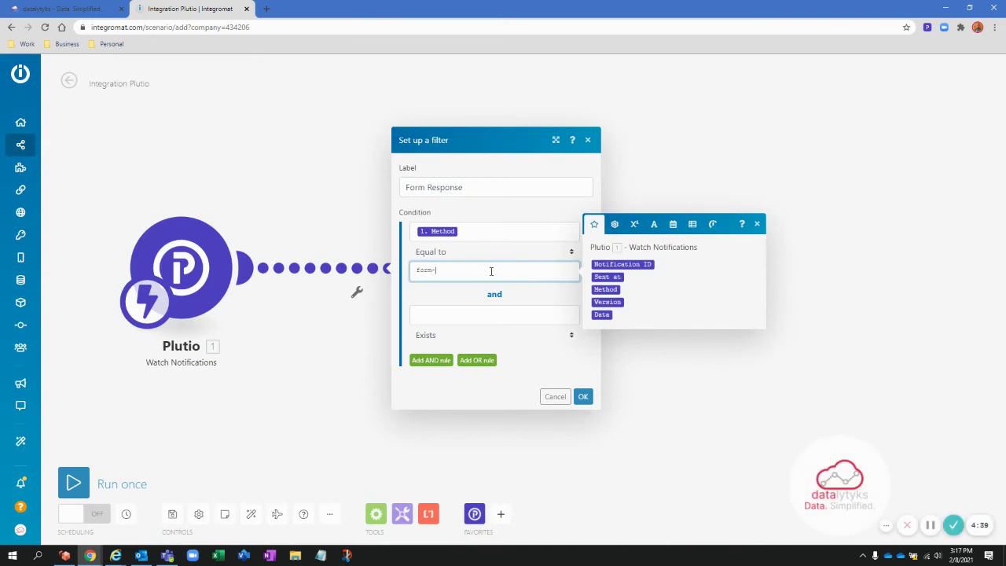
pyautogui.write('nse')
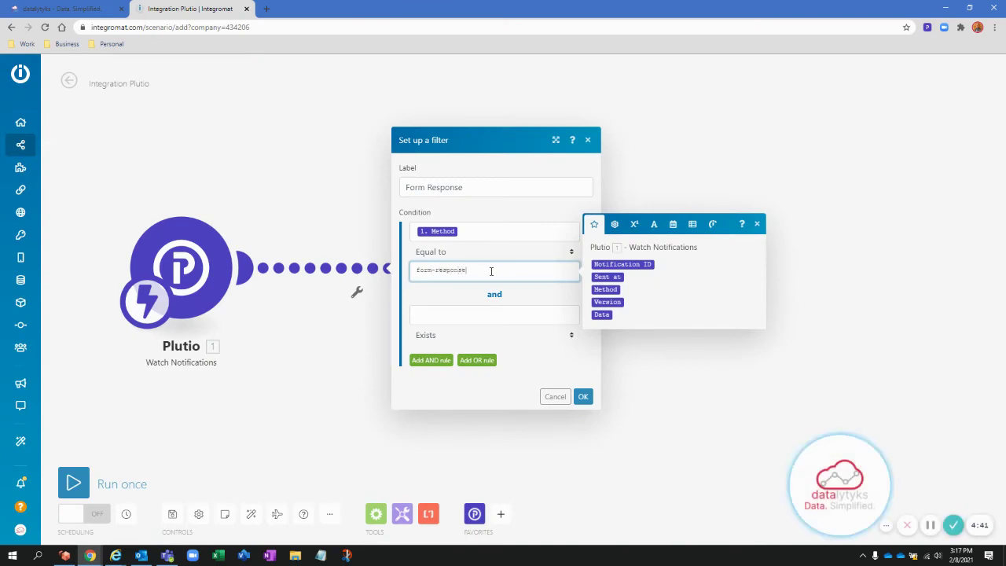
pyautogui.write('.create')
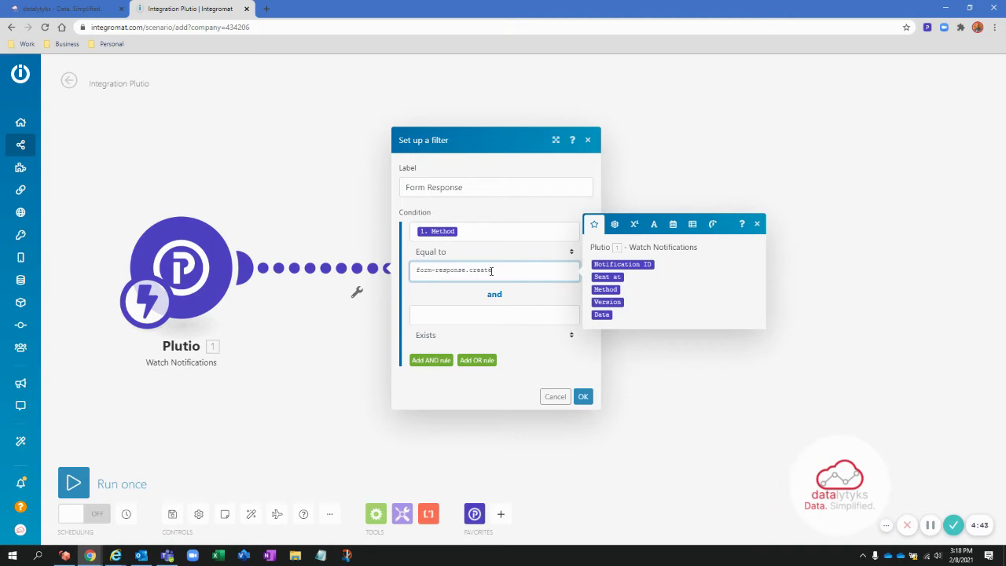
pyautogui.click(498, 314)
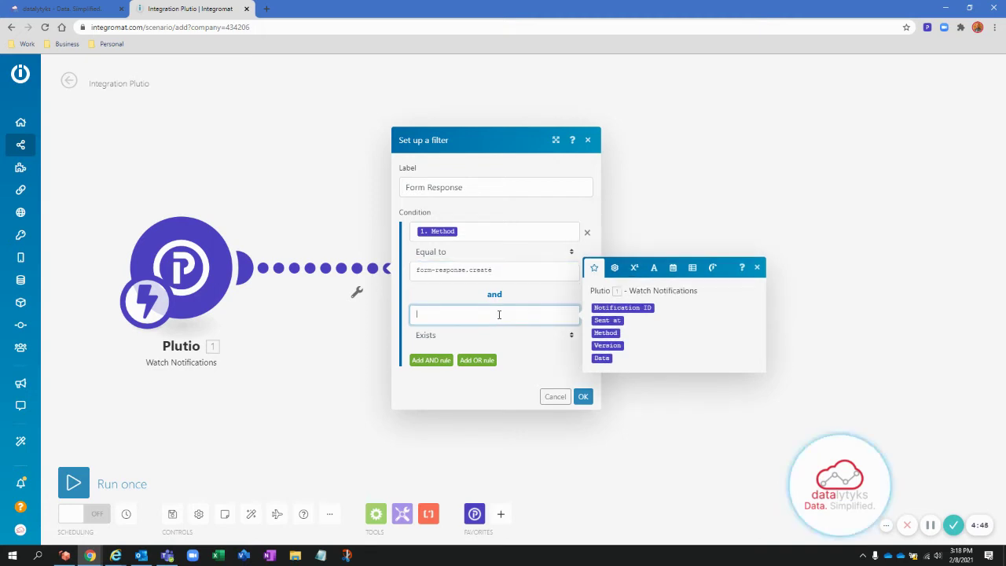
# - Add a second rule requiring form ID to equal the form's ID, then save the filter
pyautogui.click(447, 335)
pyautogui.click(464, 144)
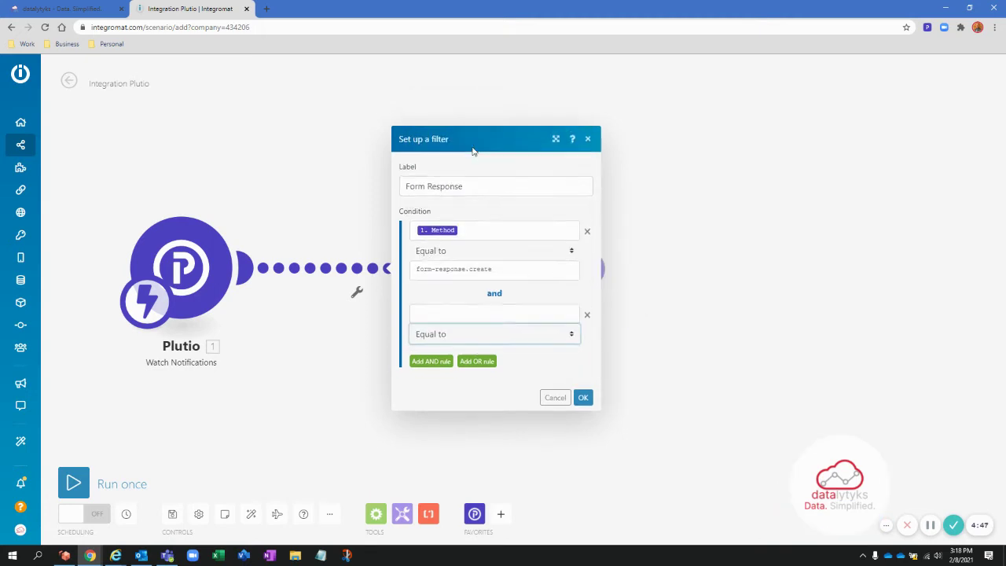
pyautogui.click(493, 343)
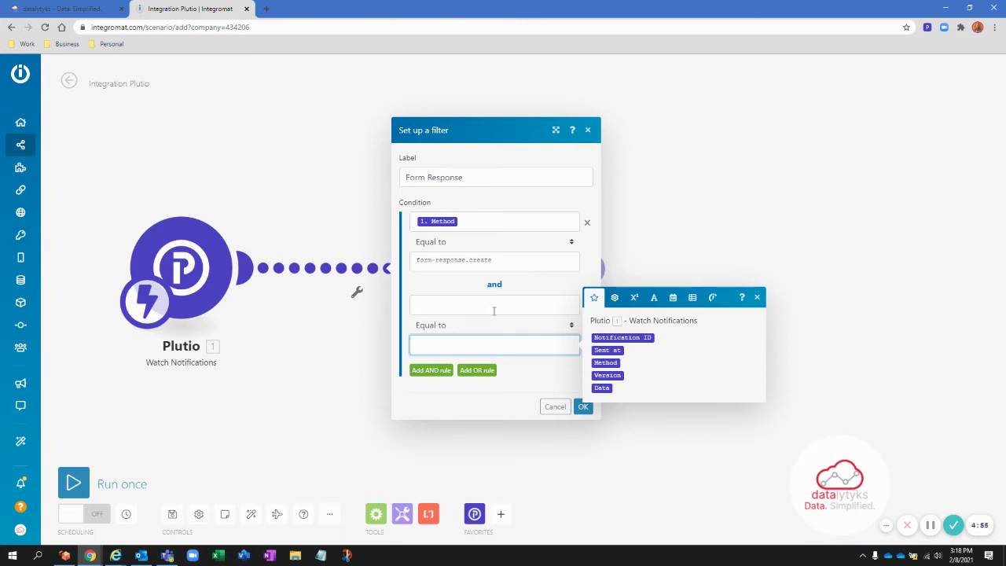
pyautogui.click(494, 305)
pyautogui.write('form ID')
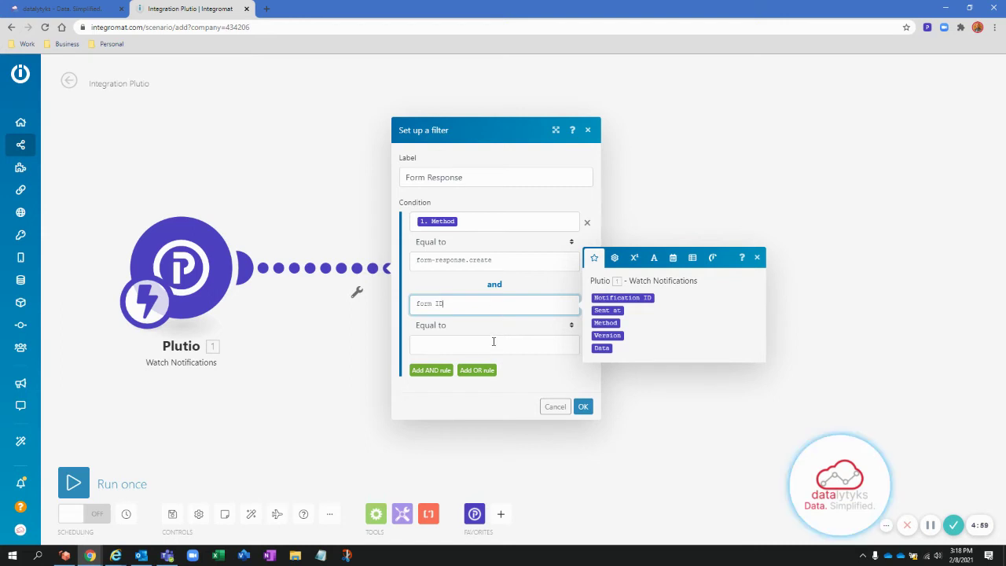
pyautogui.click(494, 343)
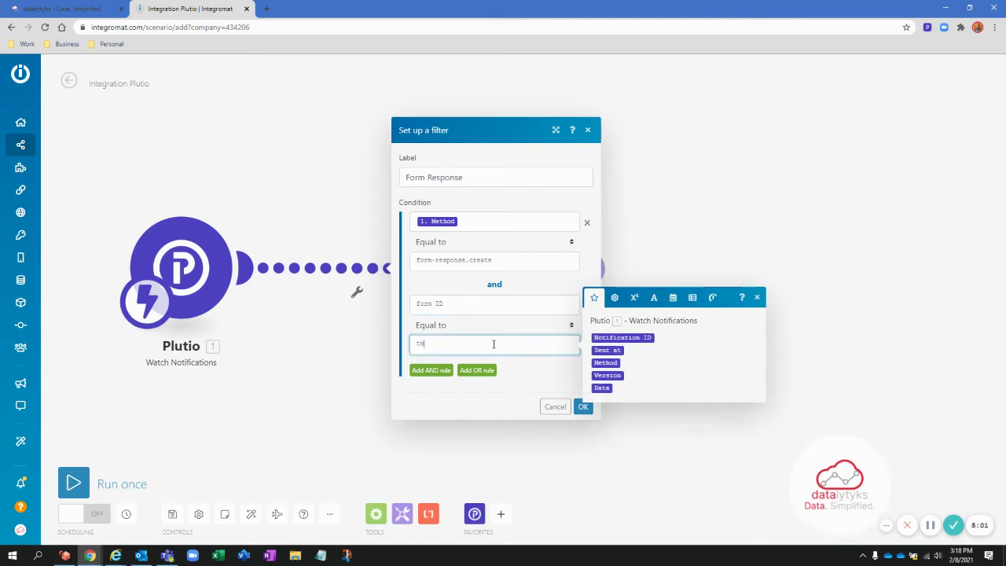
pyautogui.click(582, 406)
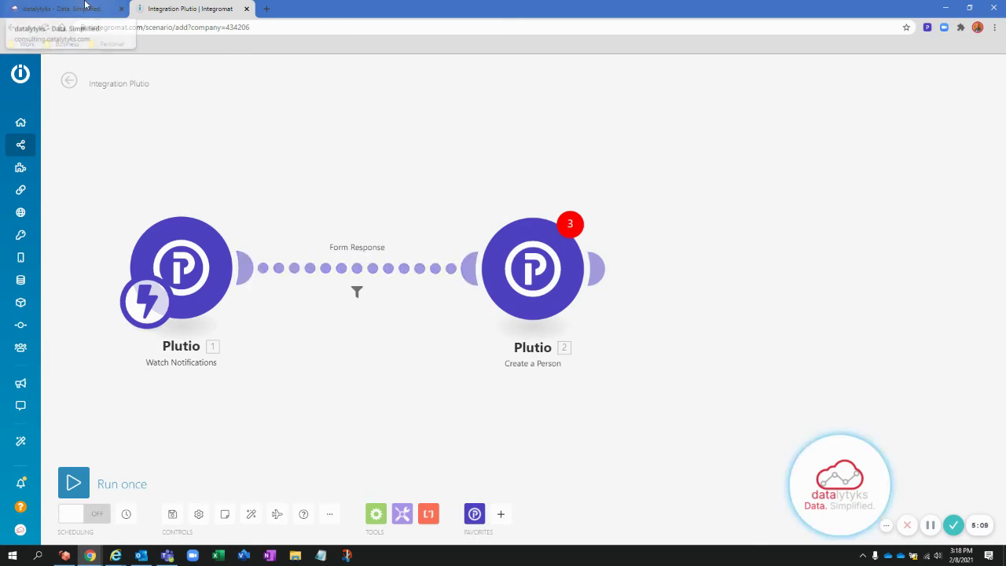
# - Show Plutio's Forms list and open a new empty browser tab beside it
pyautogui.click(85, 7)
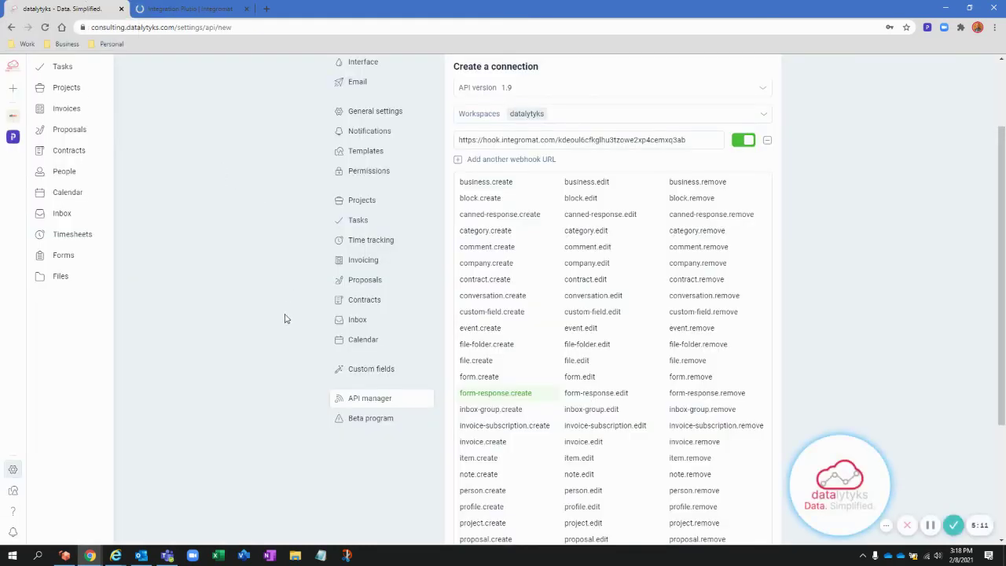
pyautogui.scroll(1, 263, 364)
pyautogui.scroll(2, 263, 364)
pyautogui.click(95, 260)
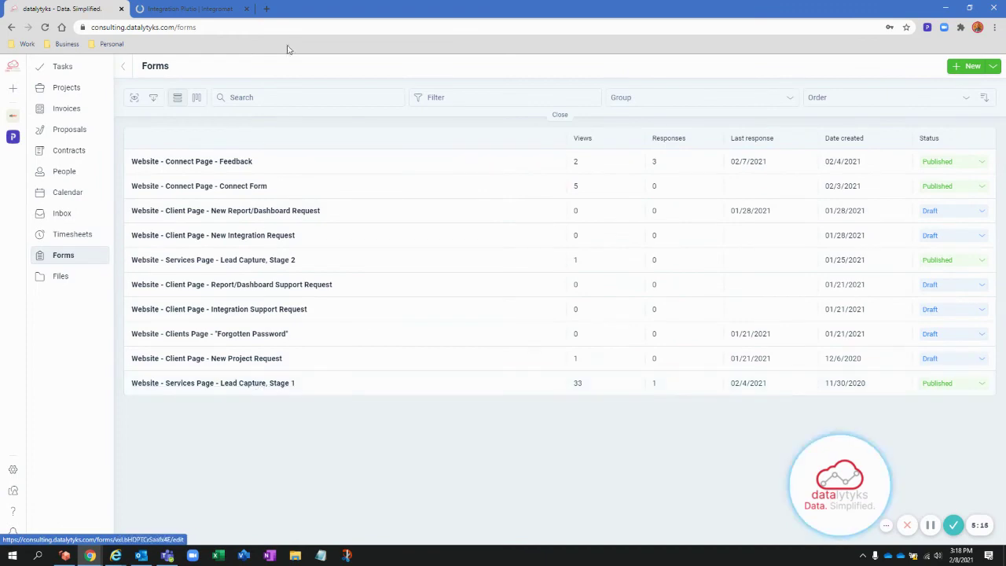
pyautogui.click(264, 8)
pyautogui.click(101, 4)
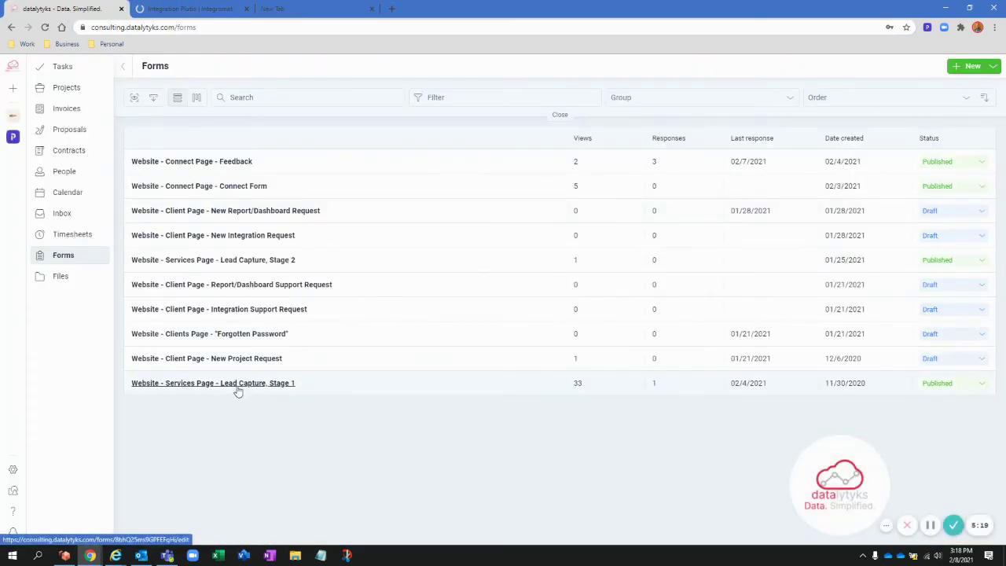
pyautogui.click(308, 5)
# - Load datalytyks.com/connect, accept the cookies, and reveal the contact form
pyautogui.write('datalytyks.com')
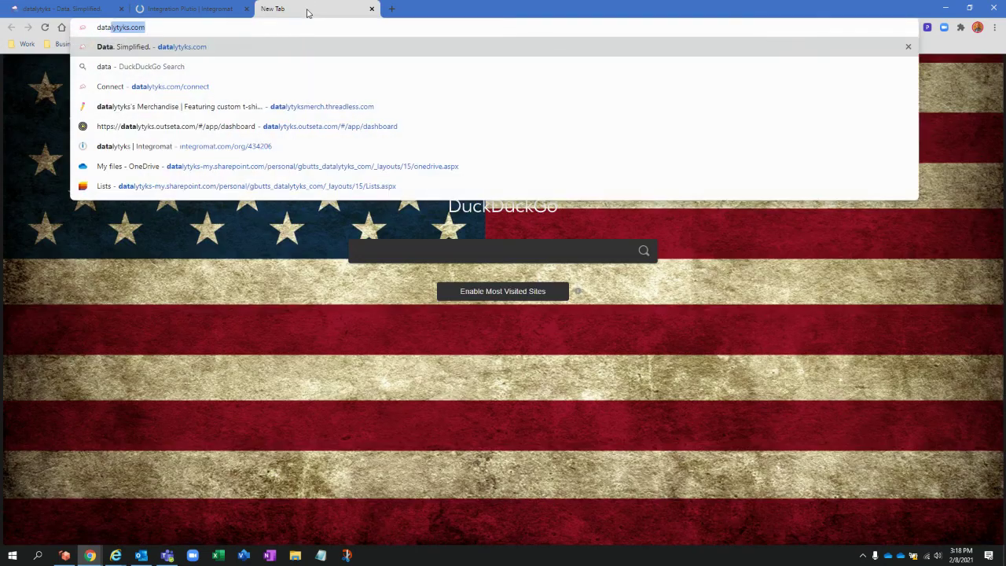
pyautogui.write('/')
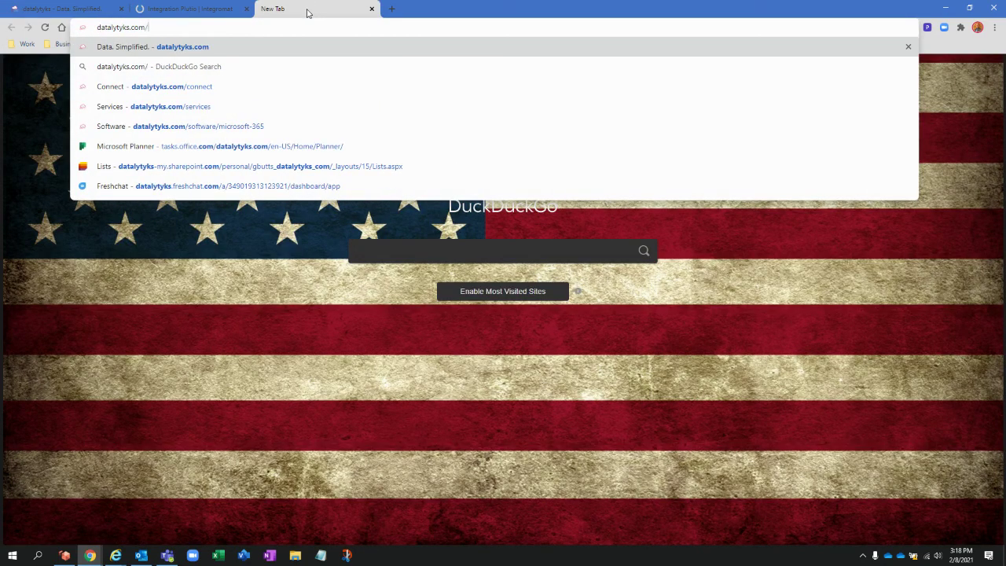
pyautogui.write('connect')
pyautogui.press('Return')
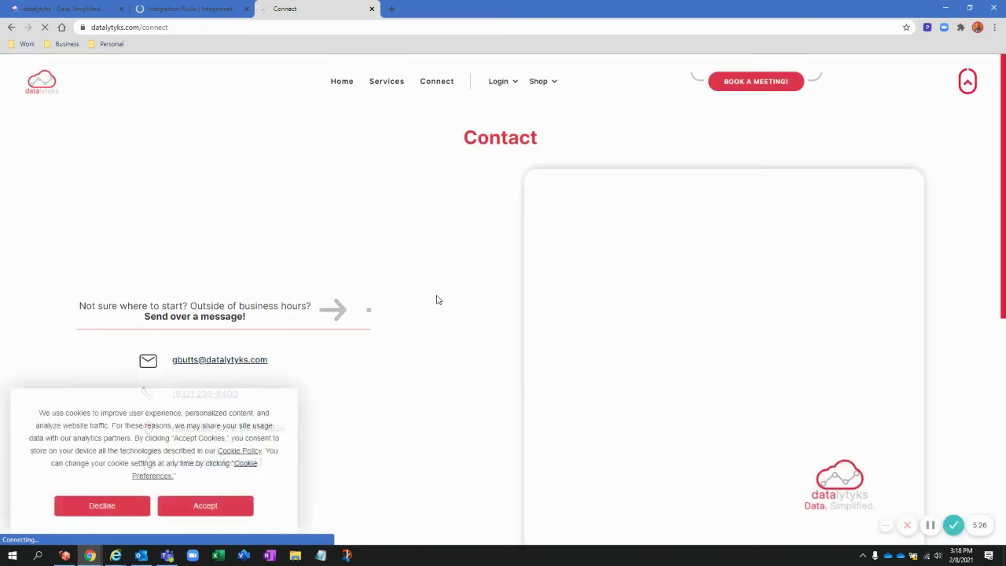
pyautogui.click(223, 505)
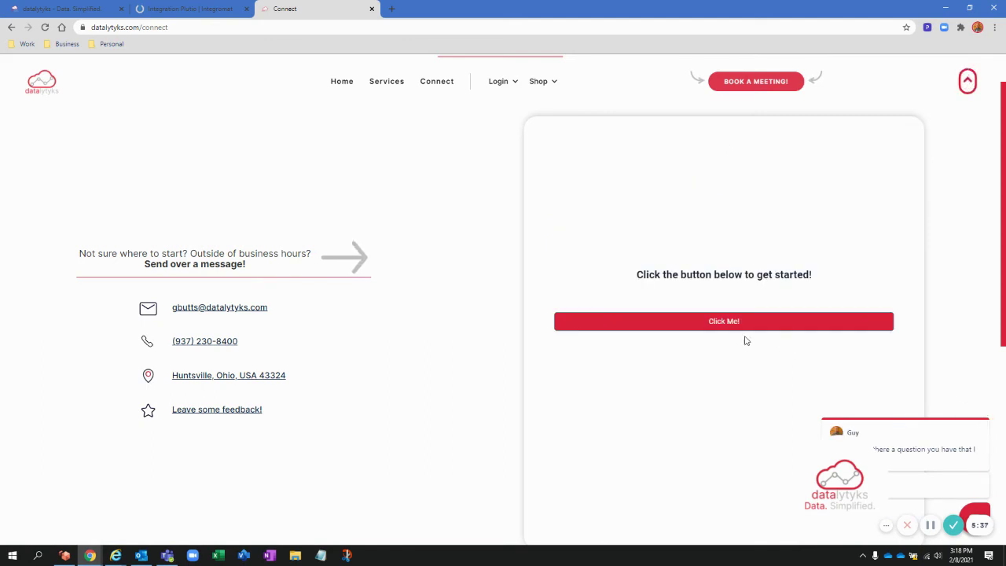
pyautogui.click(727, 323)
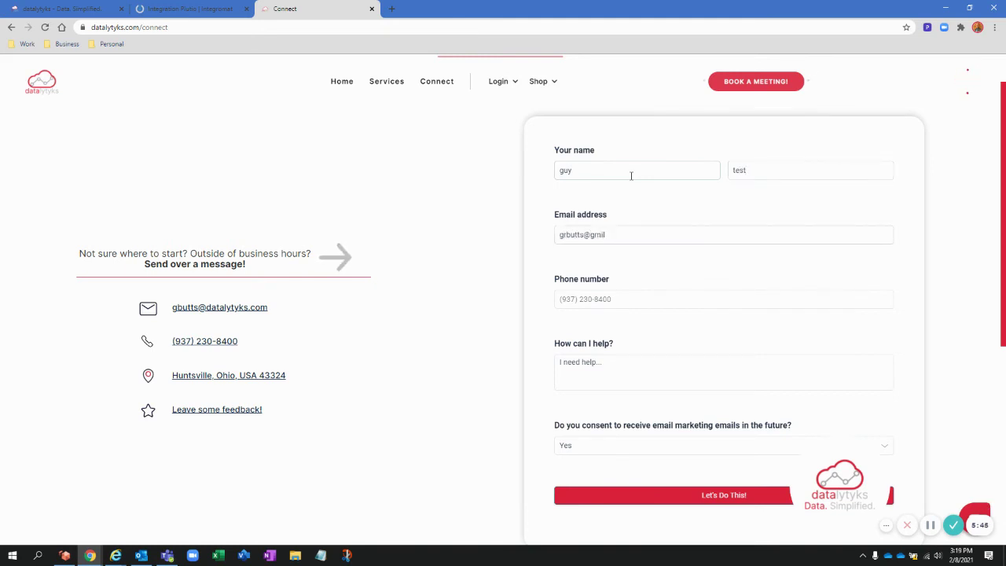
# - Fill in the contact form's name, phone number and message, submit it, and return to Integromat
pyautogui.write('il.com')
pyautogui.press('Tab')
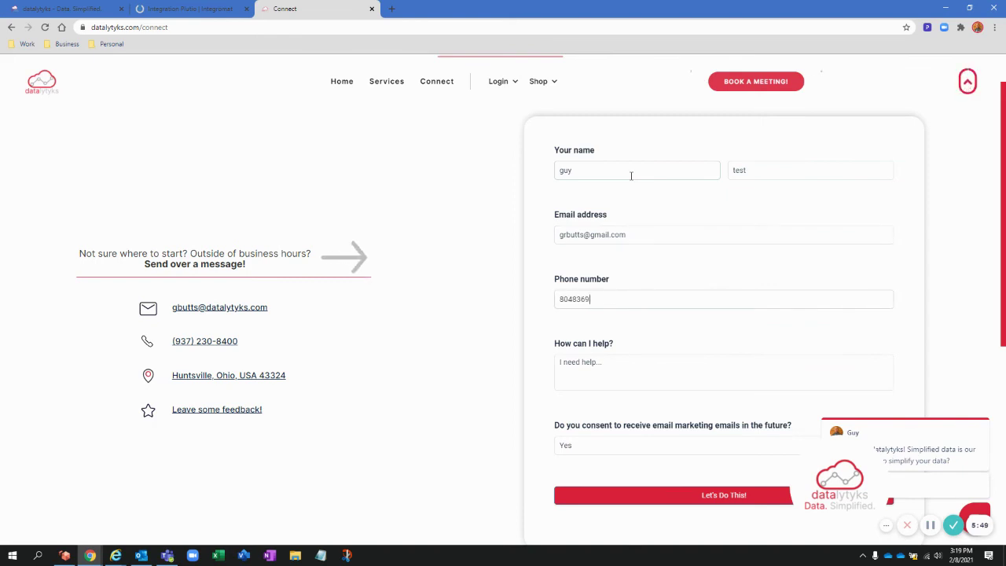
pyautogui.press('Tab')
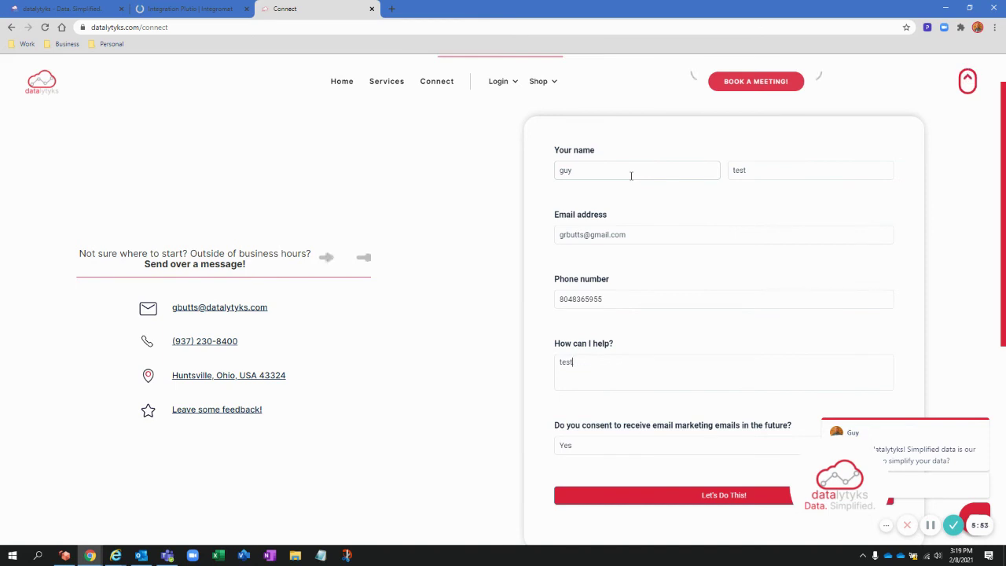
pyautogui.scroll(-1, 646, 369)
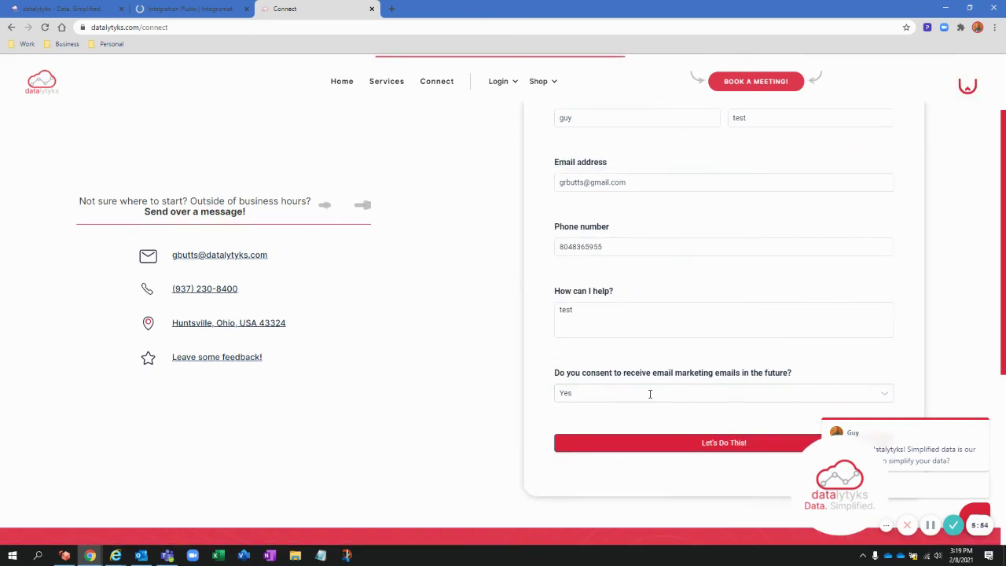
pyautogui.click(712, 445)
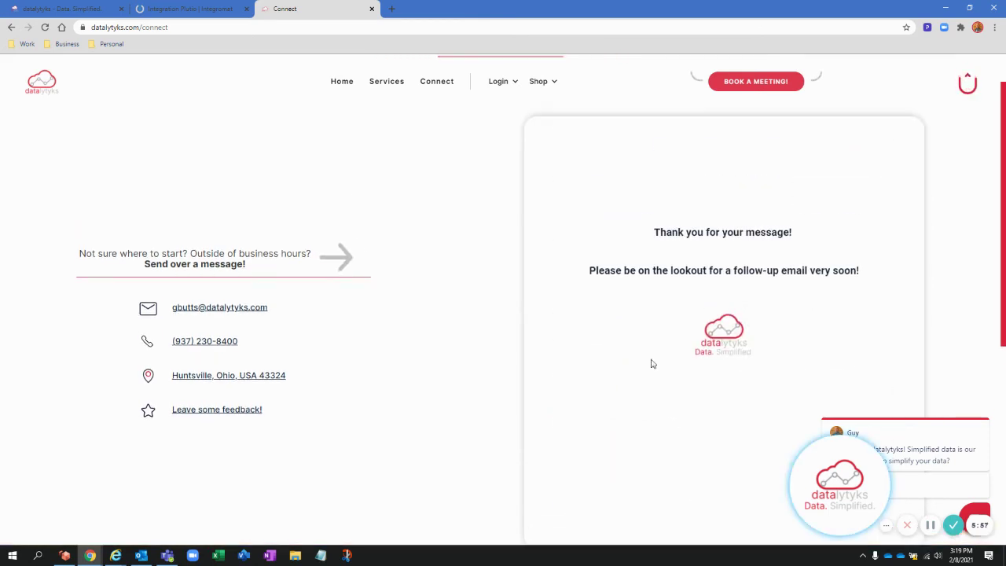
pyautogui.click(199, 6)
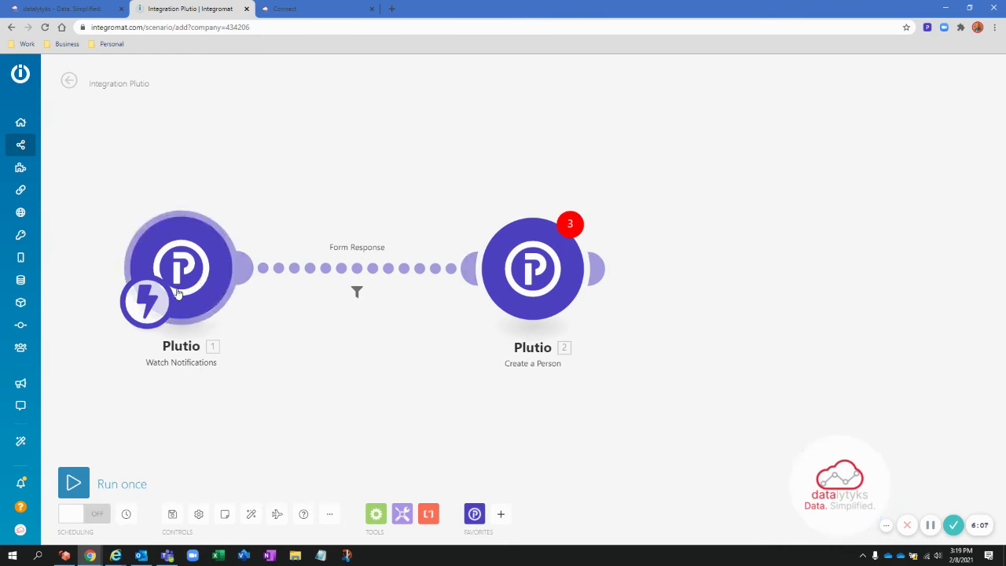
pyautogui.click(74, 7)
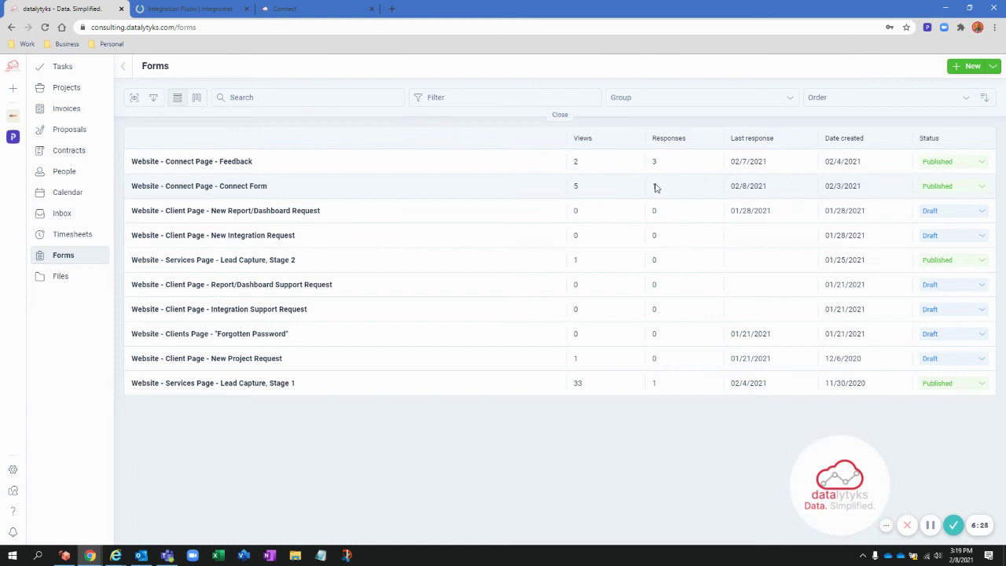
pyautogui.click(210, 9)
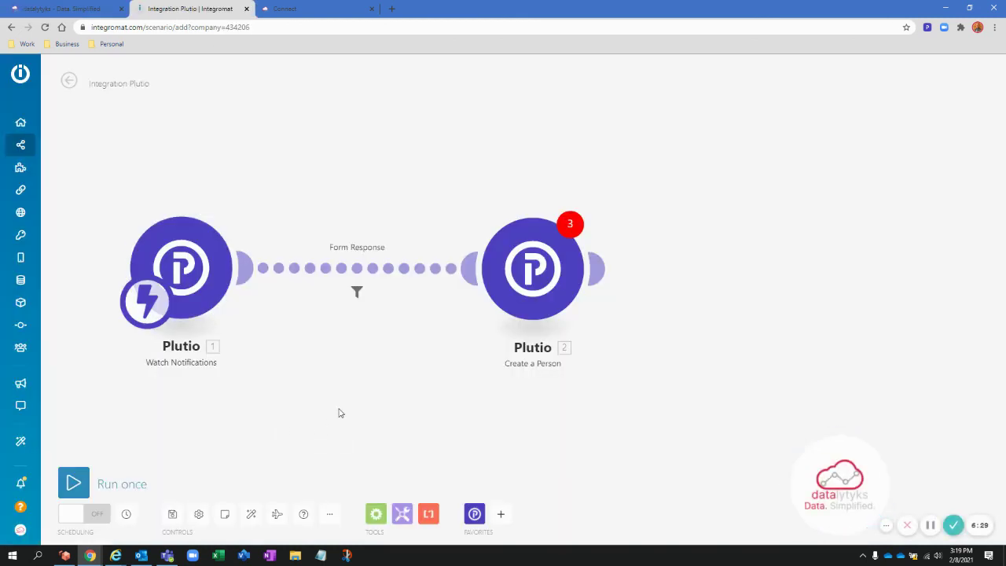
pyautogui.click(78, 484)
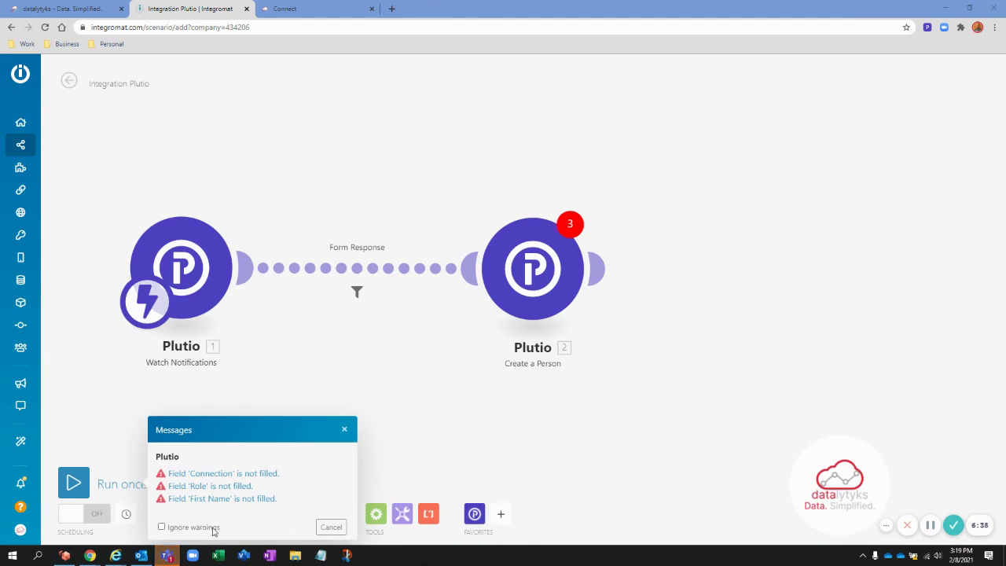
pyautogui.click(331, 526)
pyautogui.click(66, 483)
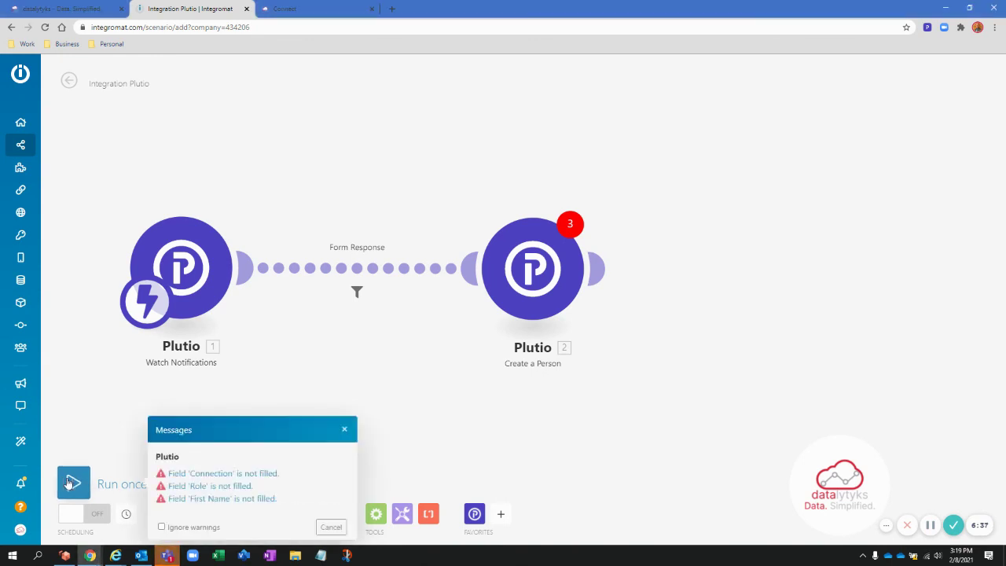
pyautogui.click(331, 526)
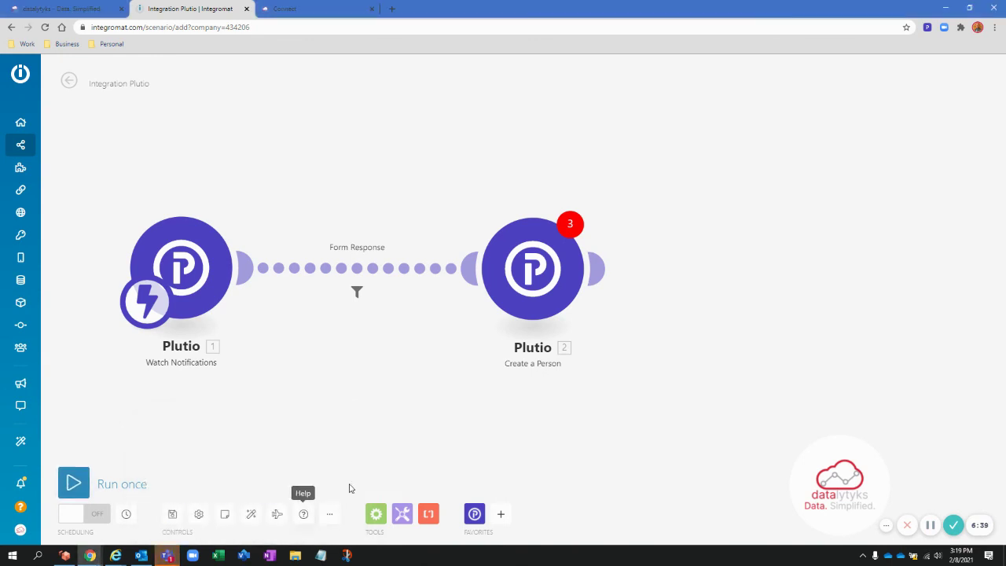
pyautogui.click(85, 475)
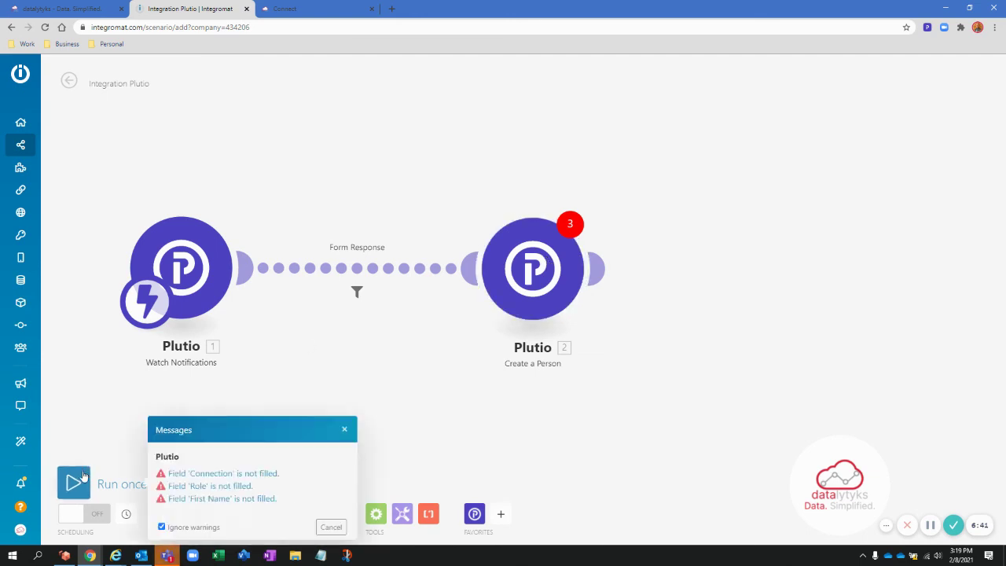
pyautogui.click(330, 526)
pyautogui.click(491, 283)
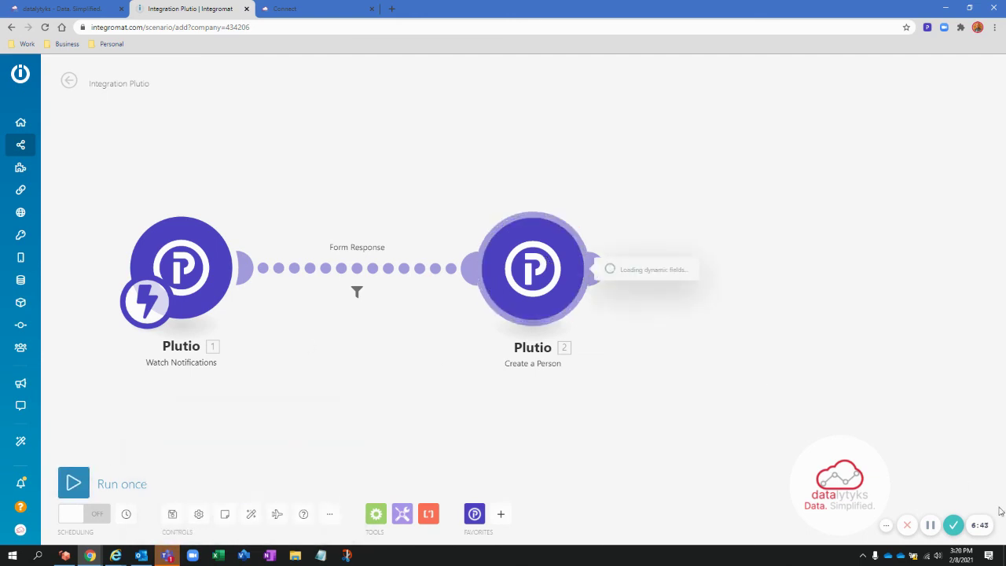
pyautogui.click(929, 525)
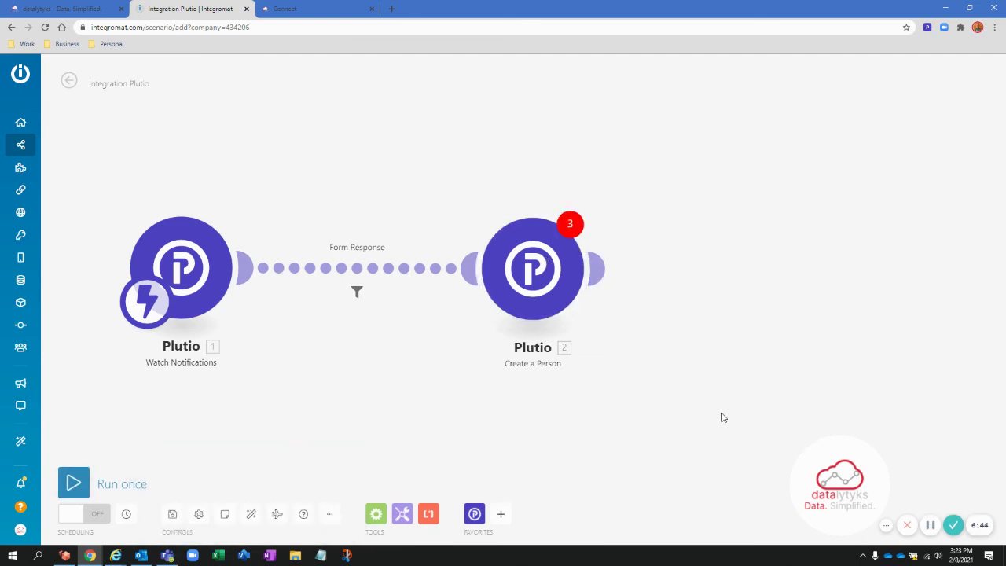
# - Open the Create a Person module and set its Role to Client
pyautogui.click(550, 290)
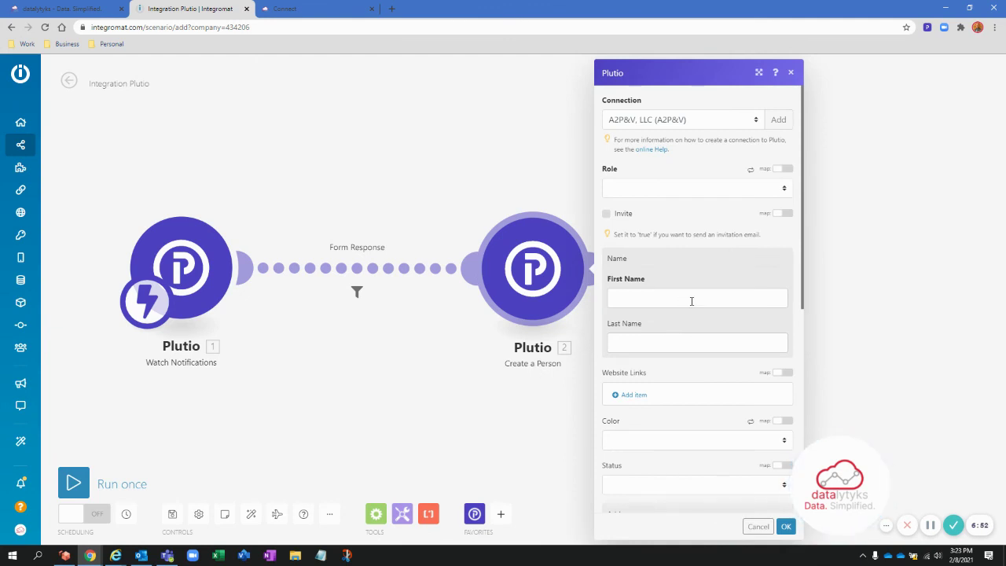
pyautogui.click(692, 300)
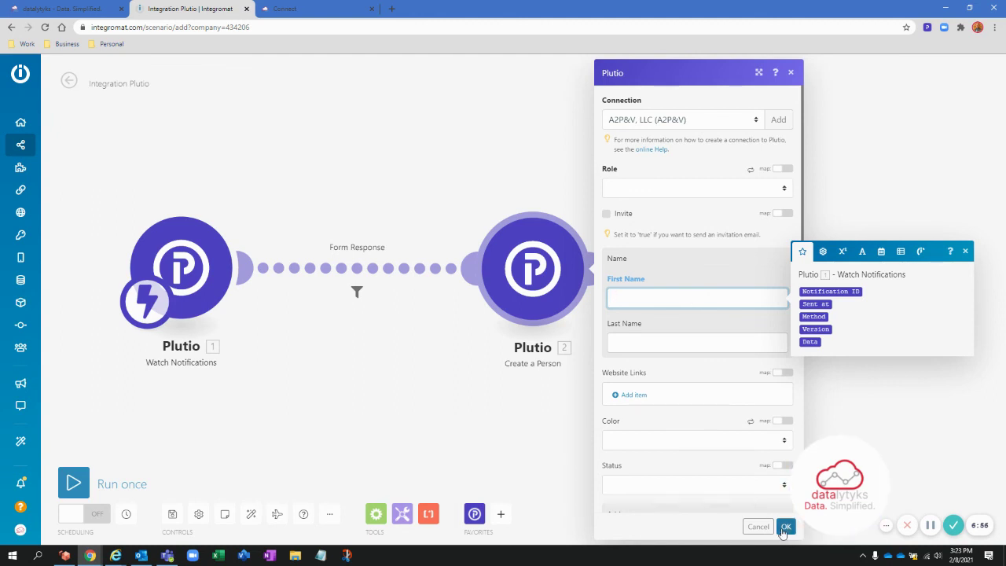
pyautogui.click(785, 526)
pyautogui.scroll(-4, 703, 270)
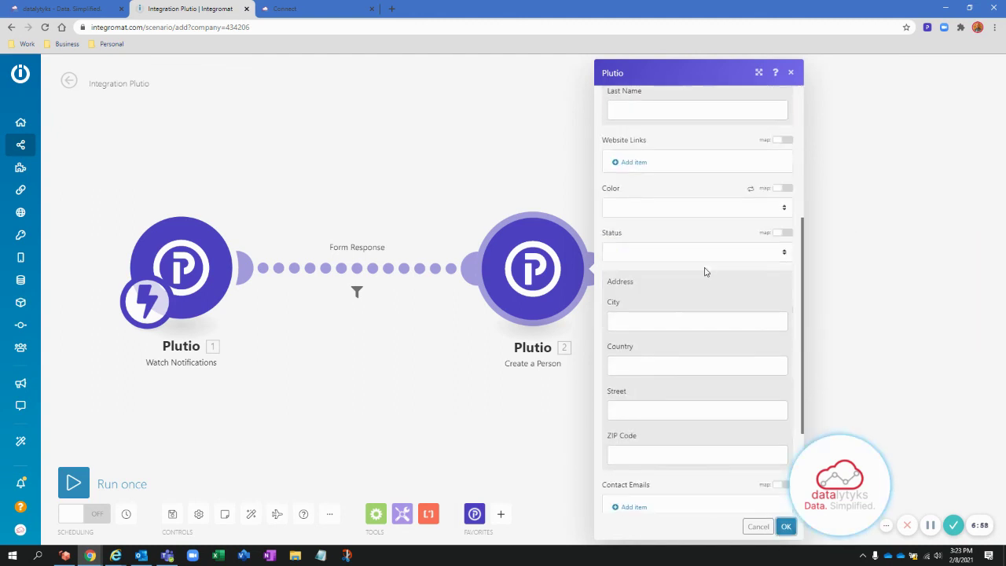
pyautogui.scroll(4, 702, 269)
pyautogui.click(689, 184)
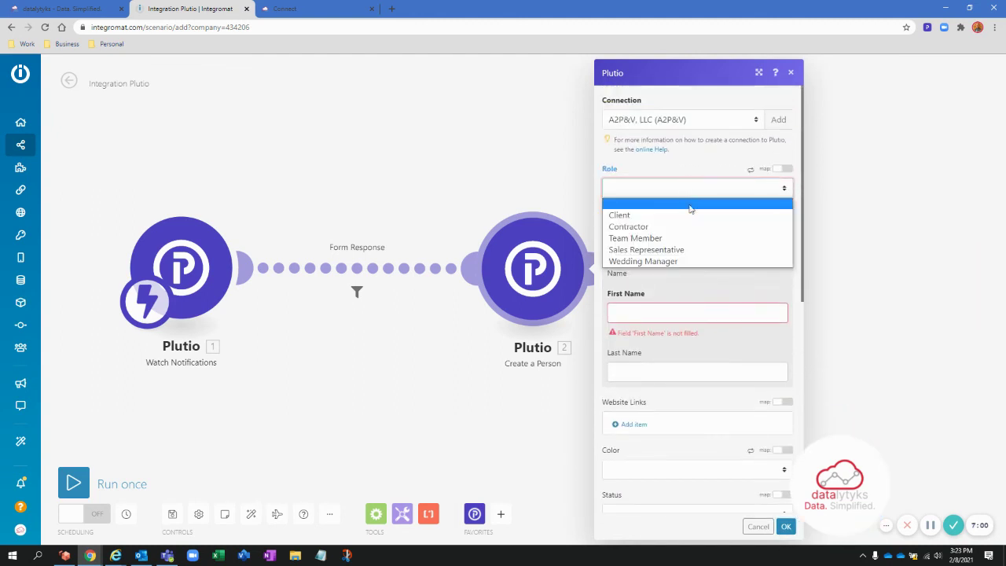
pyautogui.click(690, 214)
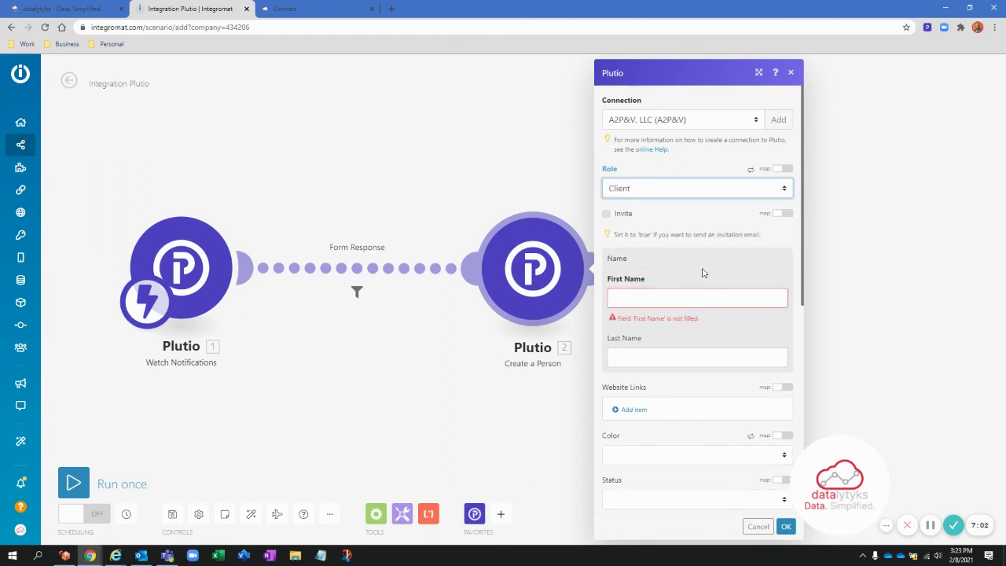
pyautogui.click(692, 187)
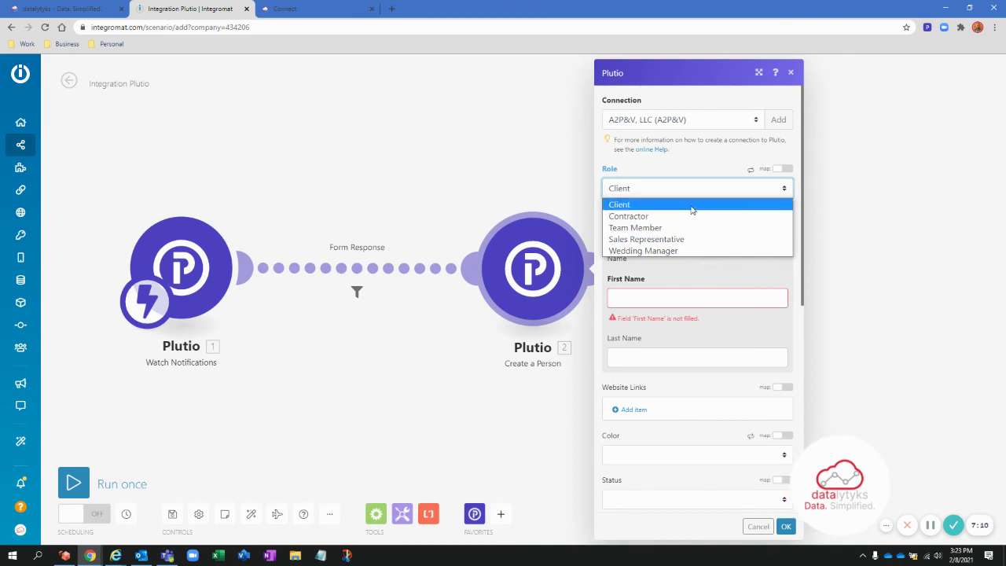
pyautogui.click(692, 207)
# - Enter a sample first and last name for the person and confirm the module
pyautogui.click(697, 299)
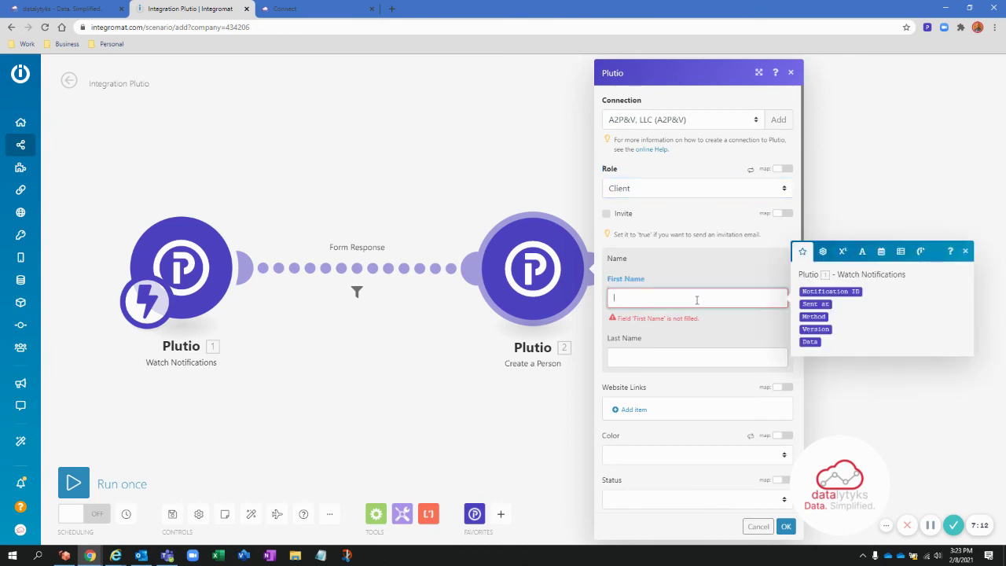
pyautogui.write('Guy')
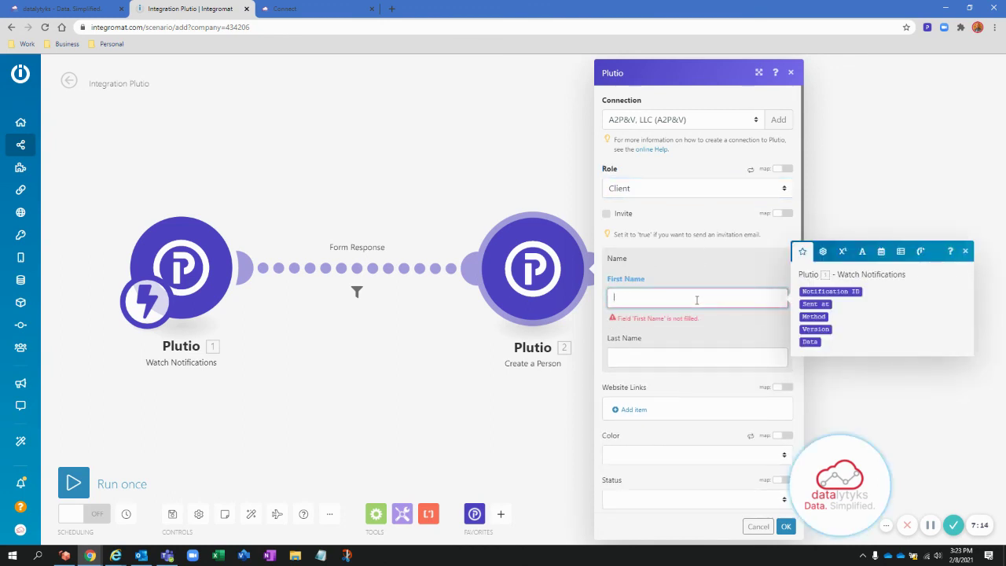
pyautogui.press('Tab')
pyautogui.write('B')
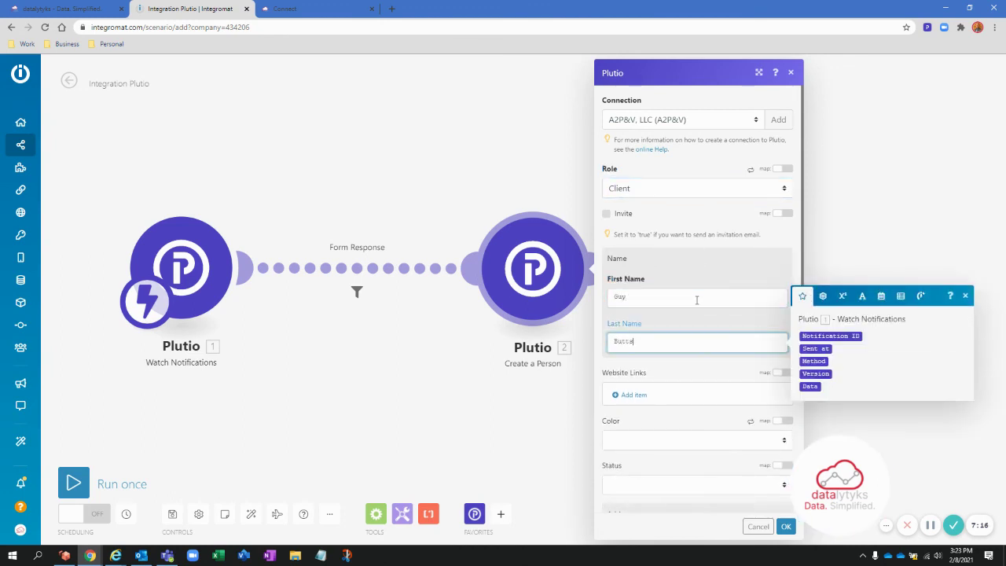
pyautogui.press('Tab')
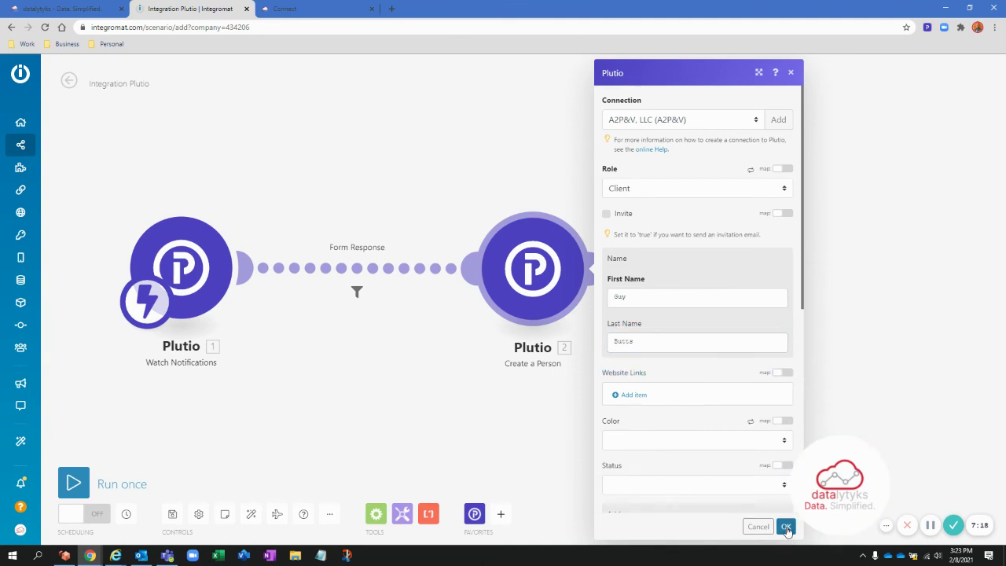
pyautogui.click(785, 526)
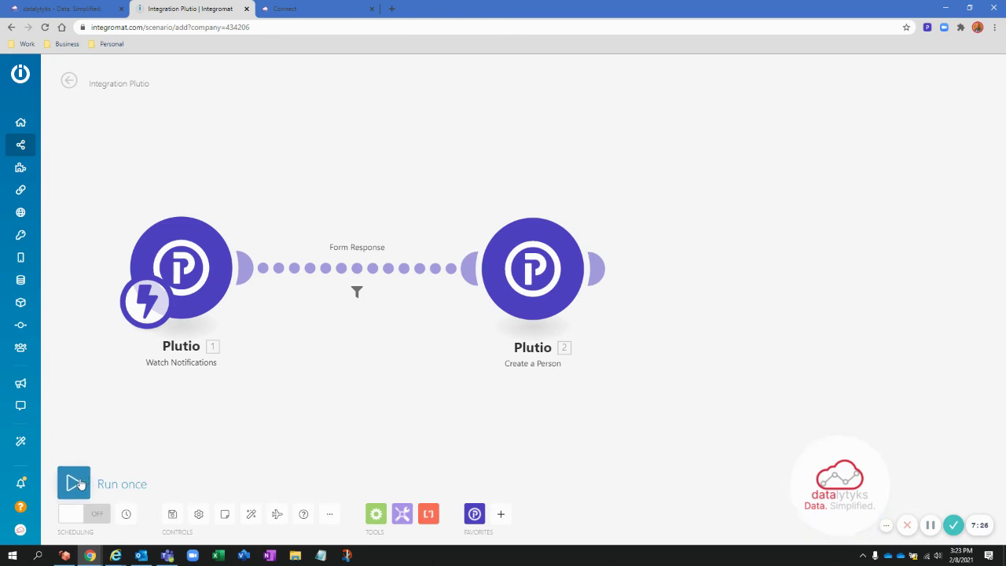
# - Run the scenario once as a test, then stop the run
pyautogui.click(75, 484)
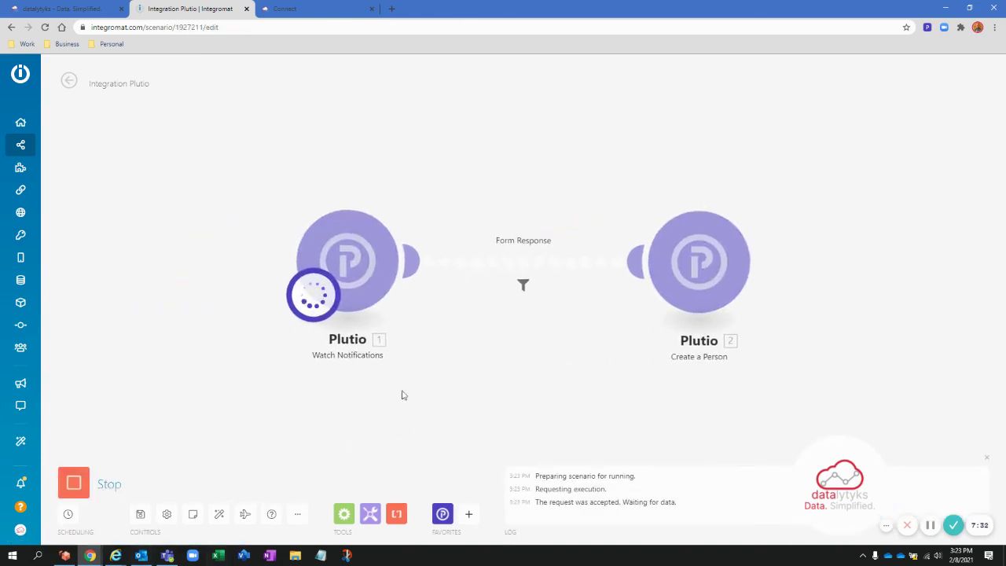
pyautogui.click(73, 483)
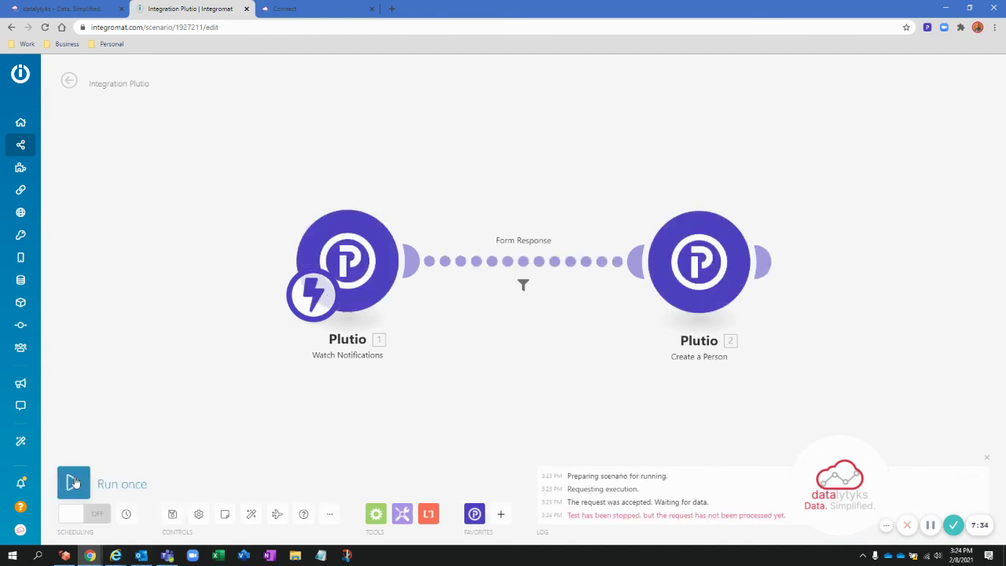